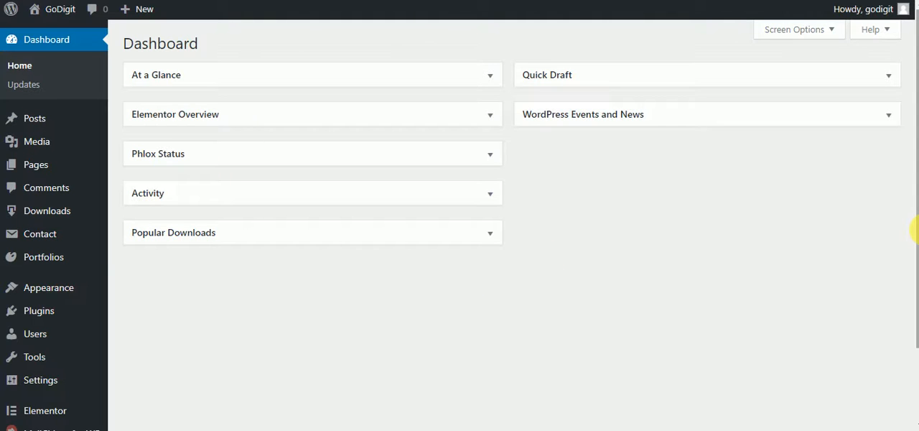
{"action": "left_click_drag", "start_coordinate": [916, 240], "coordinate": [913, 267]}
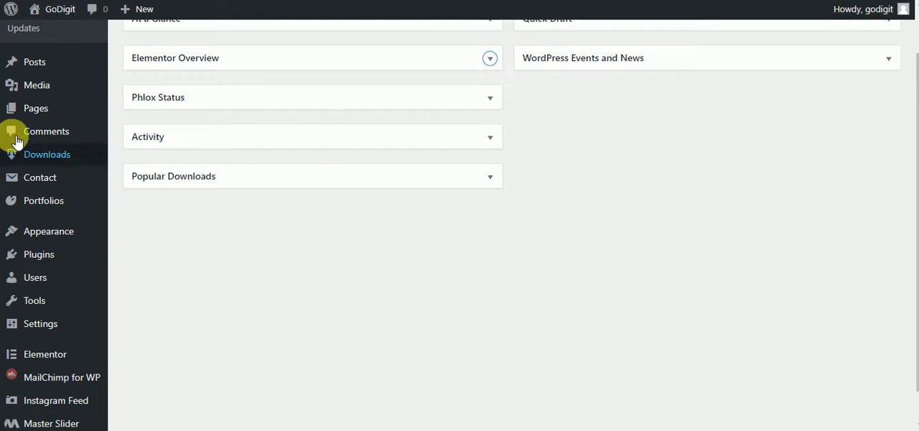
{"action": "mouse_move", "coordinate": [69, 357]}
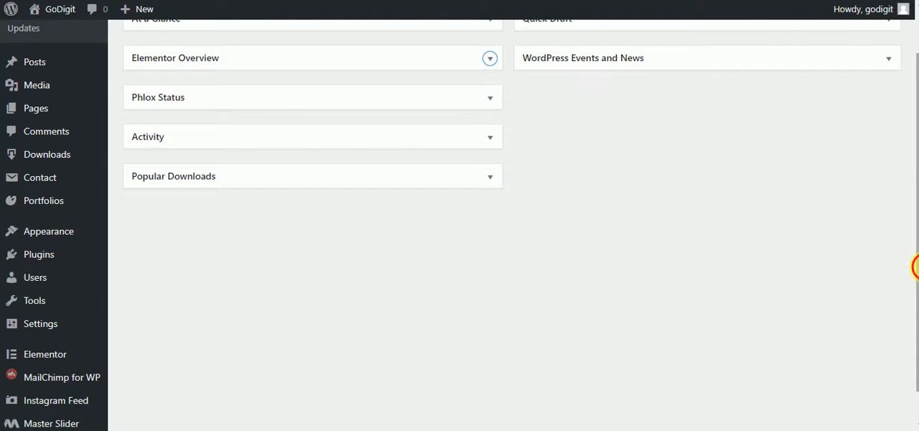
{"action": "left_click_drag", "start_coordinate": [915, 263], "coordinate": [915, 113]}
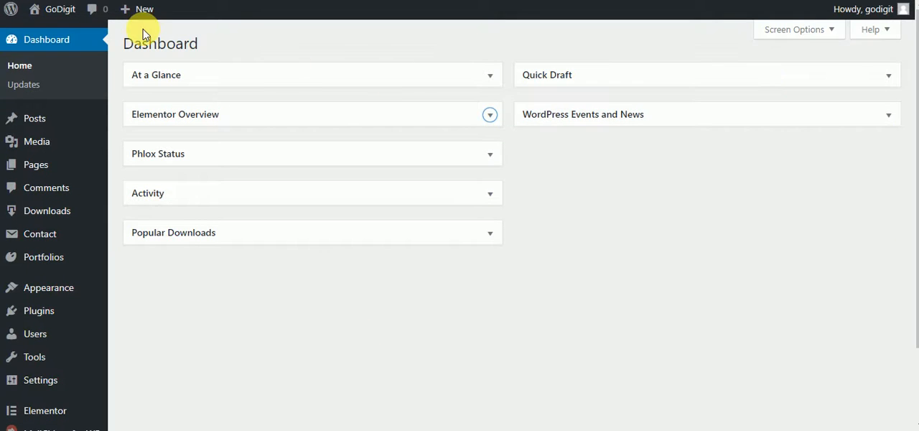
- Create a new page titled "overview of Elementor" and open it for editing with Elementor
{"action": "mouse_move", "coordinate": [144, 8]}
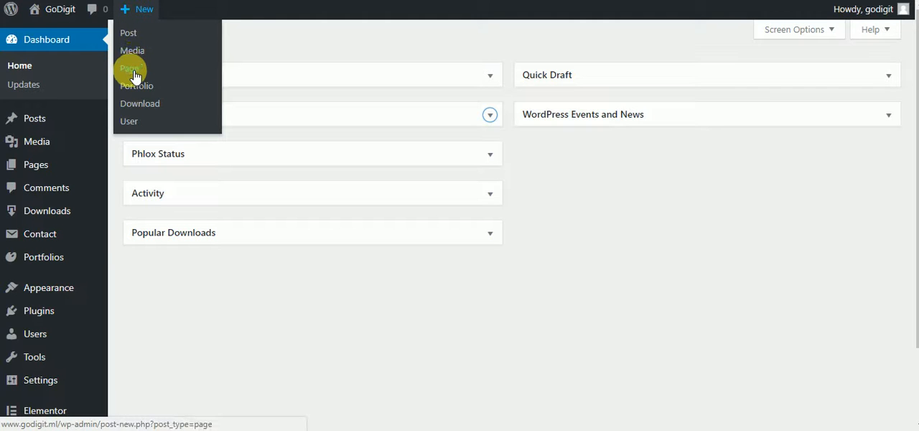
{"action": "left_click", "coordinate": [131, 71]}
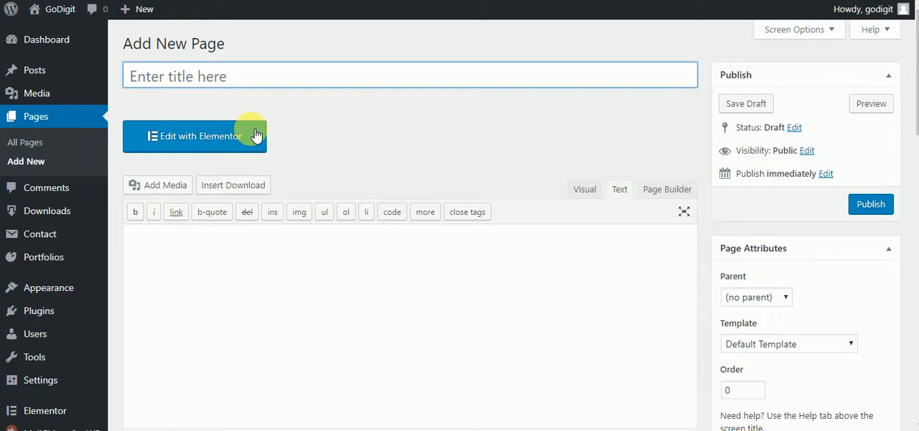
{"action": "left_click", "coordinate": [232, 78]}
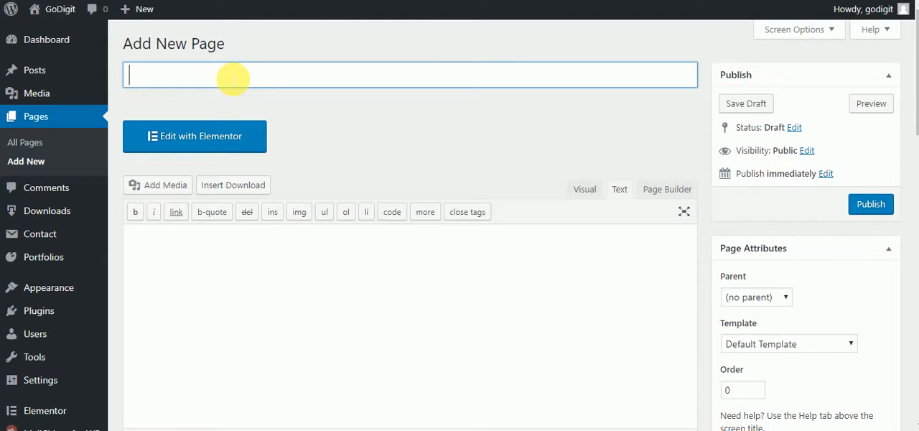
{"action": "type", "text": "overview of Elementor"}
{"action": "left_click", "coordinate": [446, 143]}
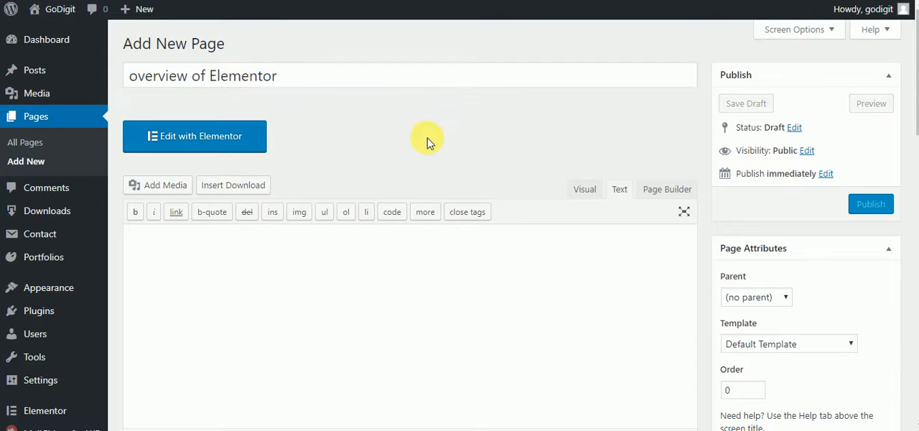
{"action": "left_click", "coordinate": [226, 140]}
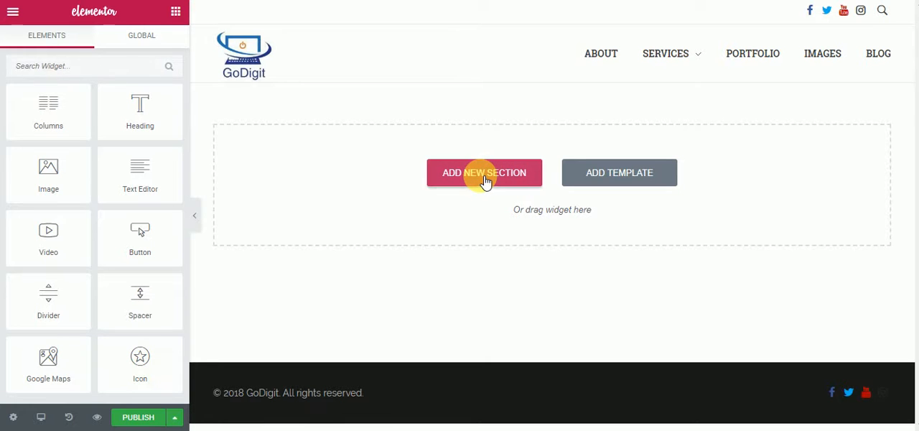
- Look at the column structures offered for a new section without choosing one
{"action": "left_click", "coordinate": [486, 179]}
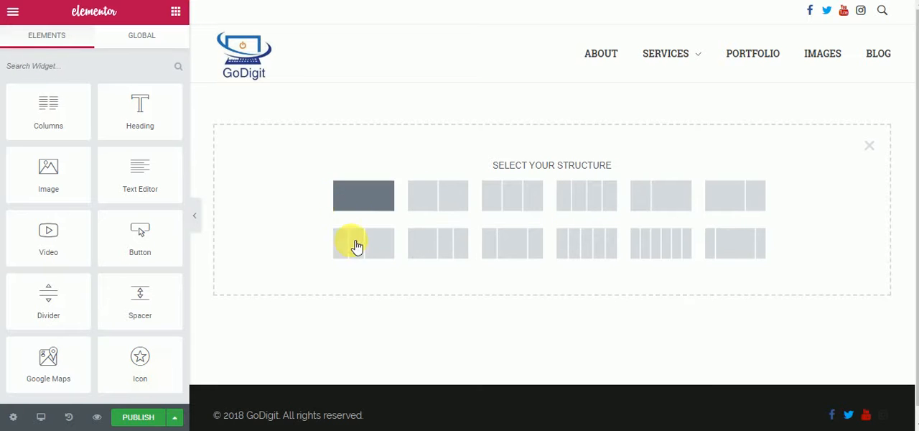
{"action": "left_click", "coordinate": [870, 147]}
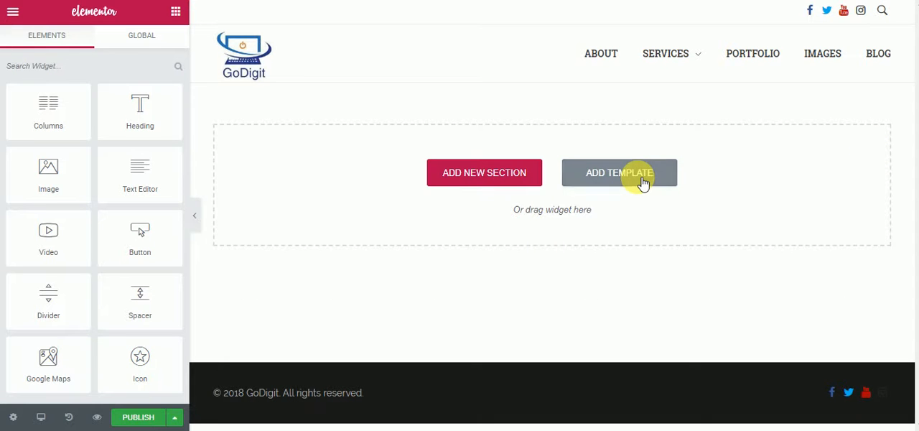
- Open the template library and browse through the ready-made block templates
{"action": "left_click", "coordinate": [617, 174]}
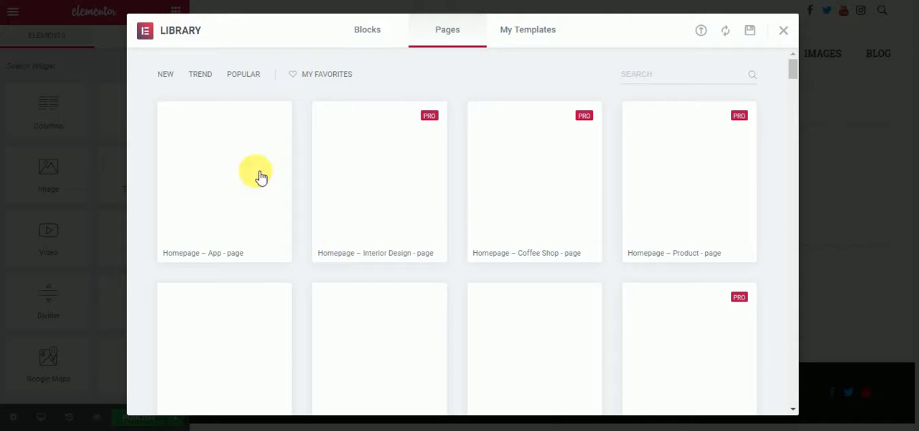
{"action": "left_click_drag", "start_coordinate": [793, 74], "coordinate": [792, 53]}
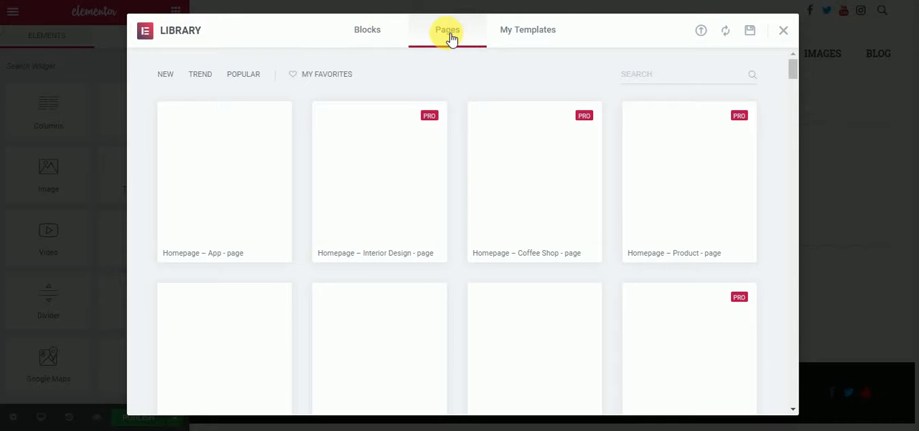
{"action": "left_click", "coordinate": [369, 35]}
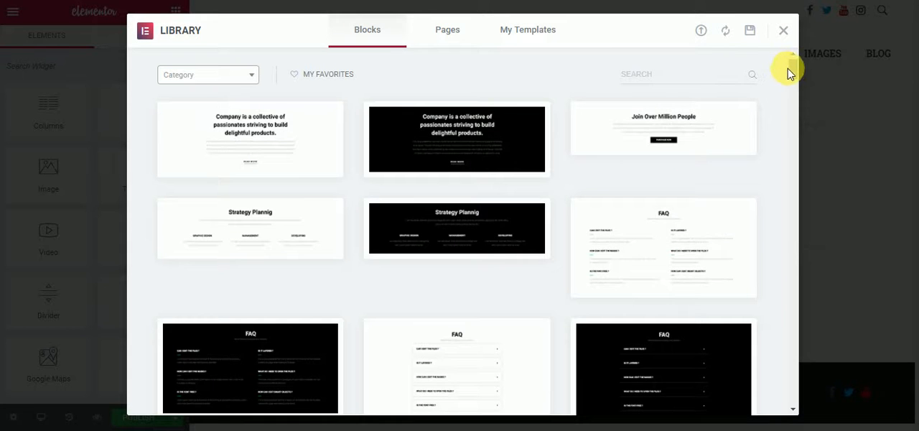
{"action": "left_click_drag", "start_coordinate": [791, 70], "coordinate": [793, 85]}
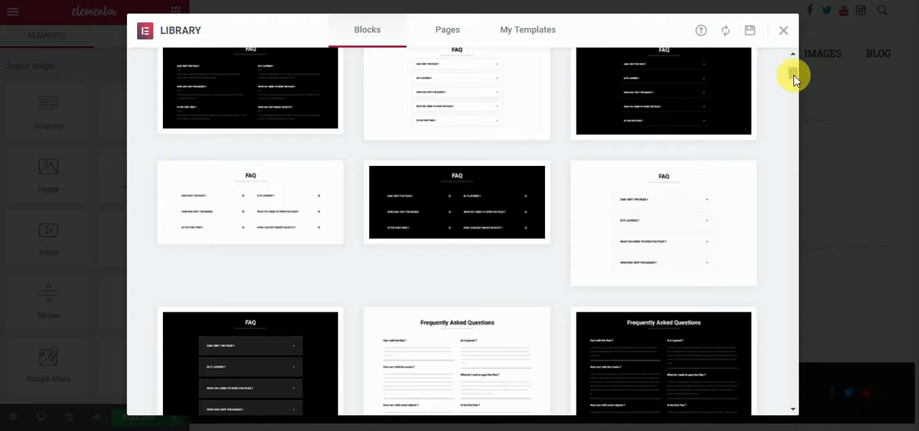
{"action": "left_click_drag", "start_coordinate": [792, 83], "coordinate": [793, 97]}
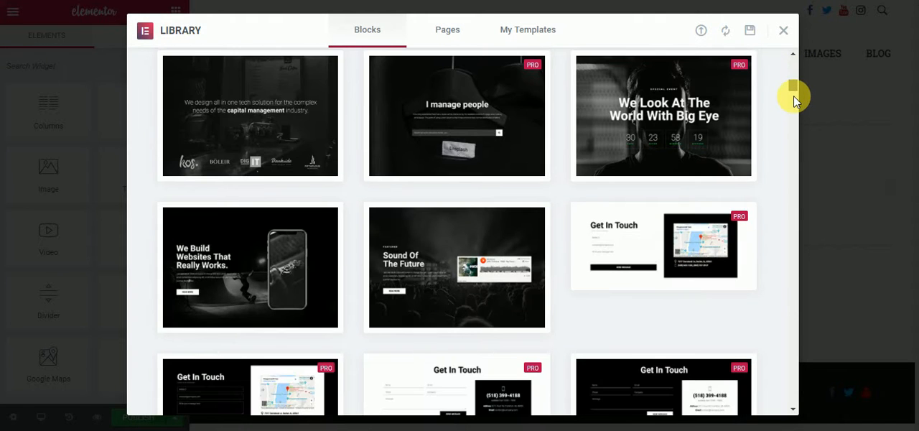
{"action": "left_click", "coordinate": [794, 101]}
{"action": "scroll", "coordinate": [793, 95], "scroll_direction": "up", "scroll_amount": 3}
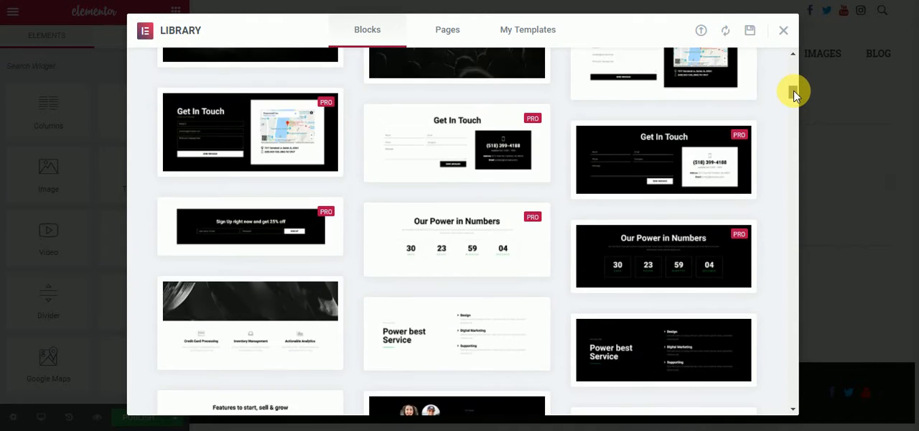
{"action": "left_click_drag", "start_coordinate": [795, 91], "coordinate": [794, 57]}
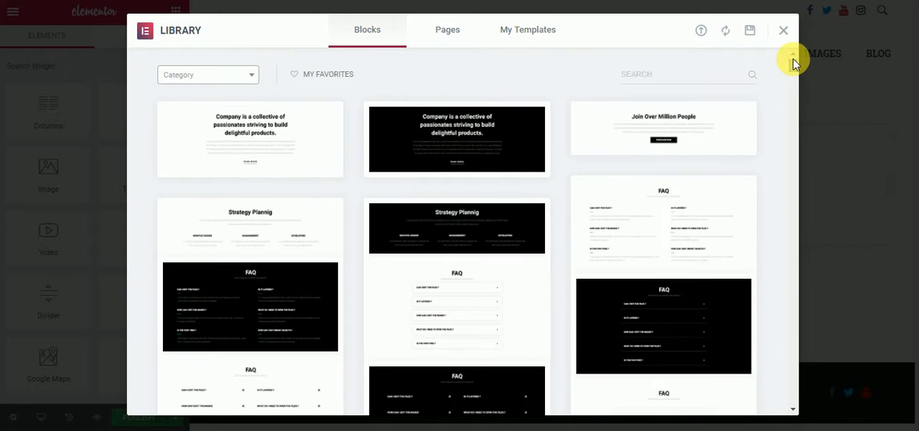
- Preview the "Homepage – App" page template and return to the library's page templates
{"action": "left_click", "coordinate": [447, 36]}
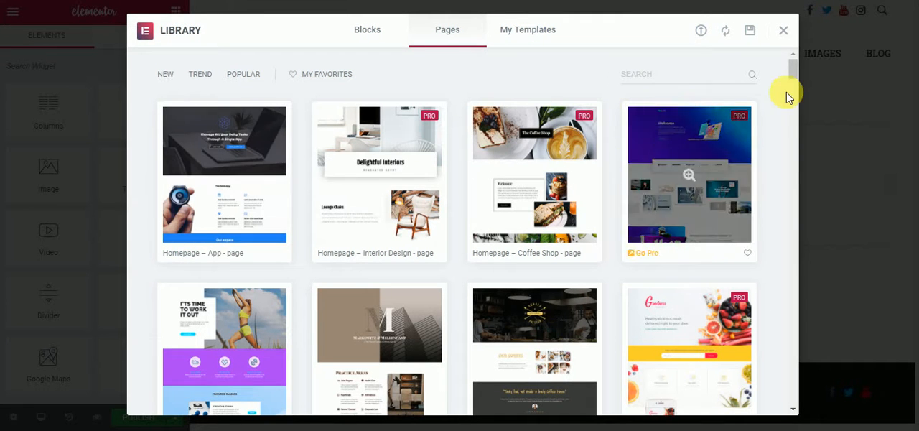
{"action": "mouse_move", "coordinate": [794, 77]}
{"action": "left_mouse_down"}
{"action": "mouse_move", "coordinate": [794, 89]}
{"action": "mouse_move", "coordinate": [794, 70]}
{"action": "left_mouse_up"}
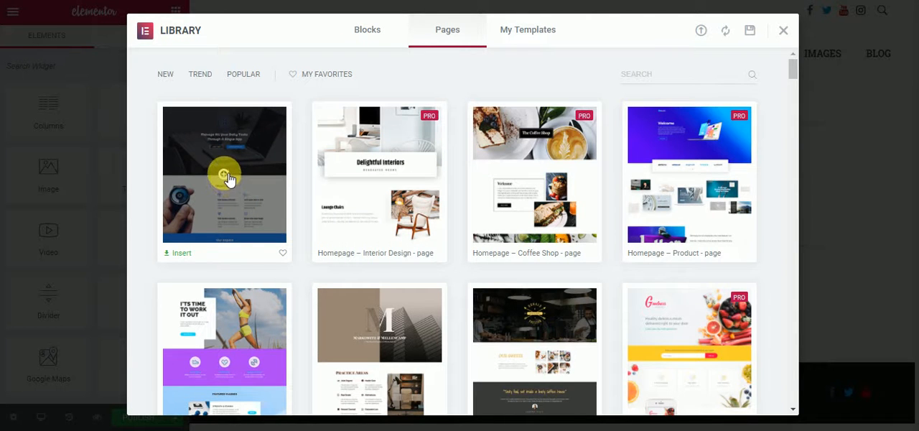
{"action": "left_click", "coordinate": [225, 175]}
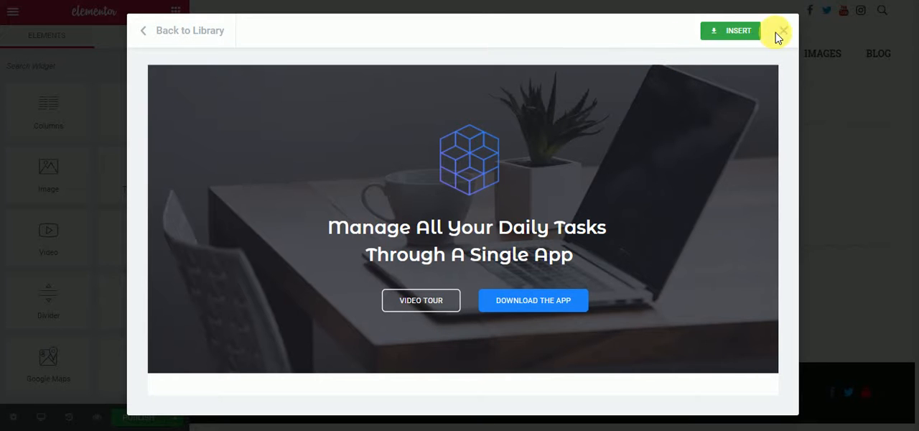
{"action": "left_click", "coordinate": [736, 33]}
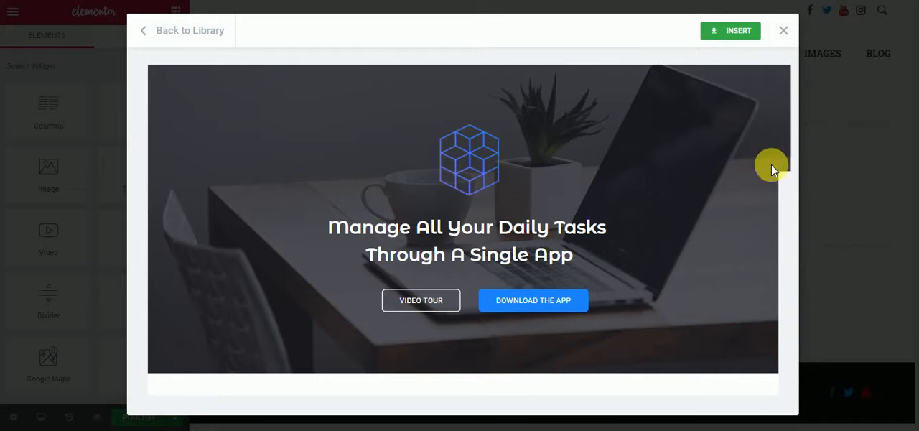
{"action": "left_click", "coordinate": [783, 31]}
{"action": "left_click", "coordinate": [619, 173]}
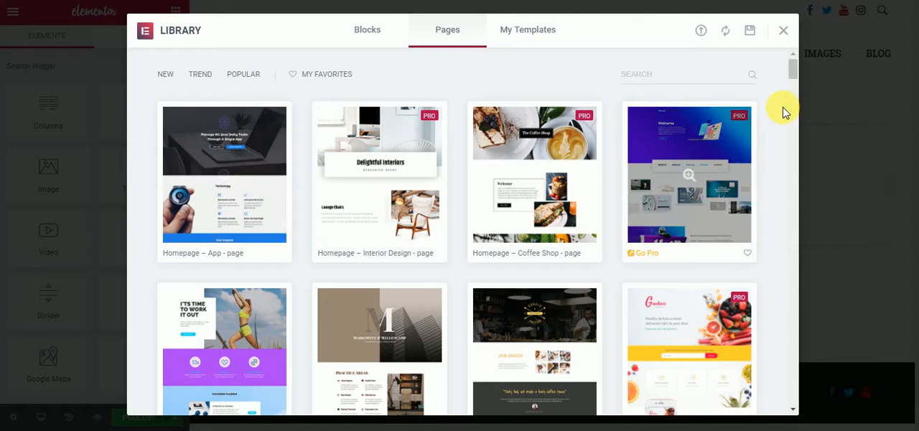
- Search the library's page templates for "page" and browse the matching designs
{"action": "left_click_drag", "start_coordinate": [795, 76], "coordinate": [793, 91]}
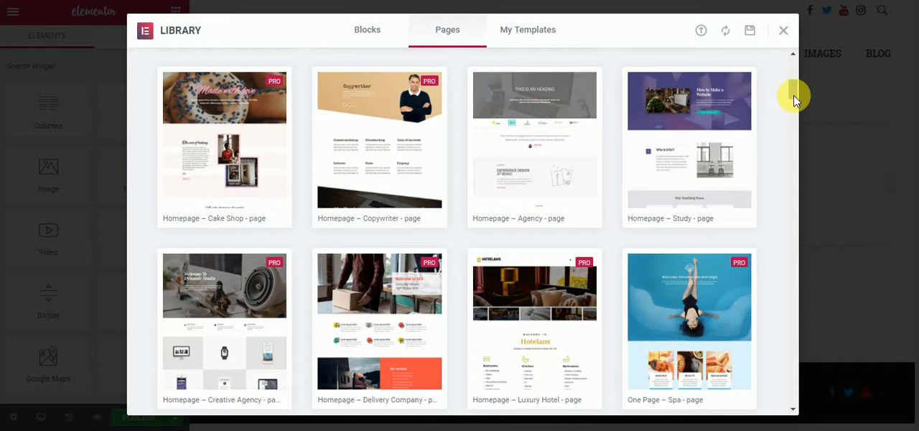
{"action": "left_click_drag", "start_coordinate": [794, 95], "coordinate": [793, 67]}
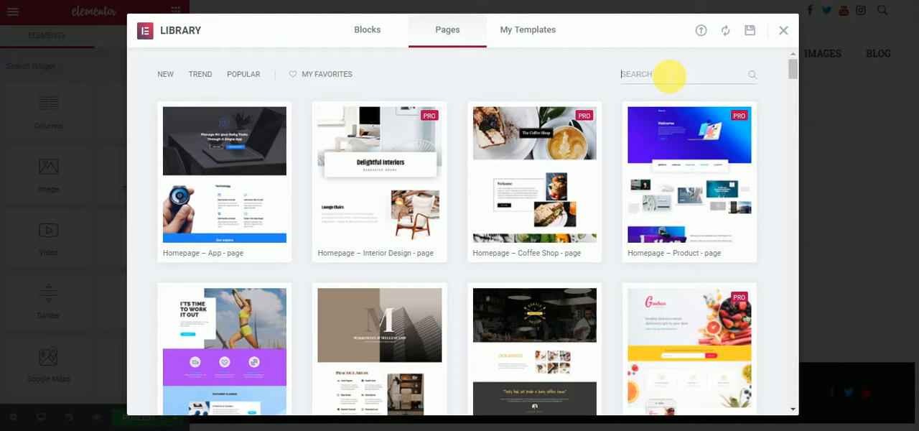
{"action": "type", "text": "page"}
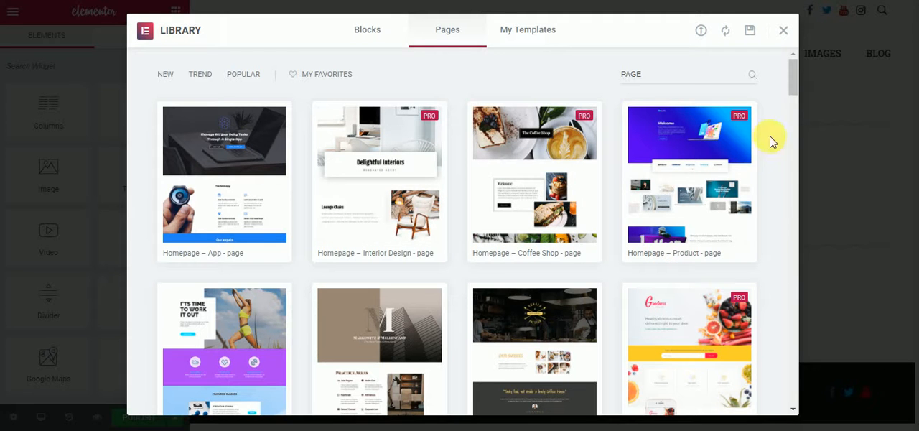
{"action": "scroll", "coordinate": [790, 124], "scroll_direction": "down", "scroll_amount": 10}
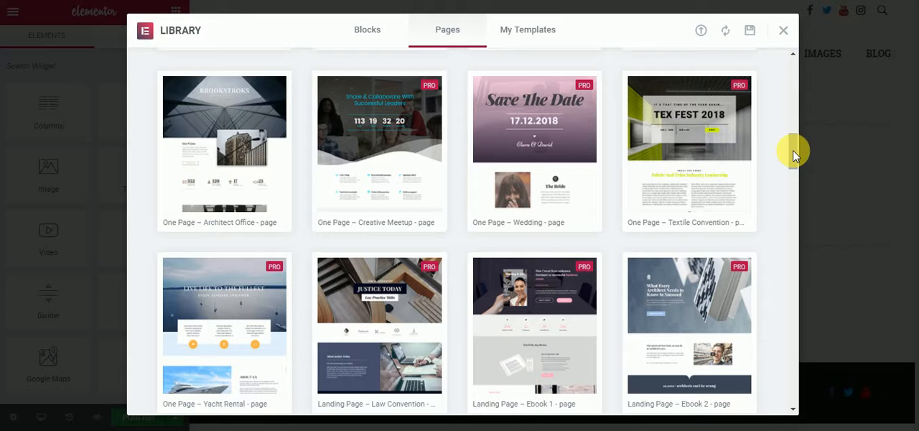
{"action": "left_click_drag", "start_coordinate": [793, 154], "coordinate": [792, 176]}
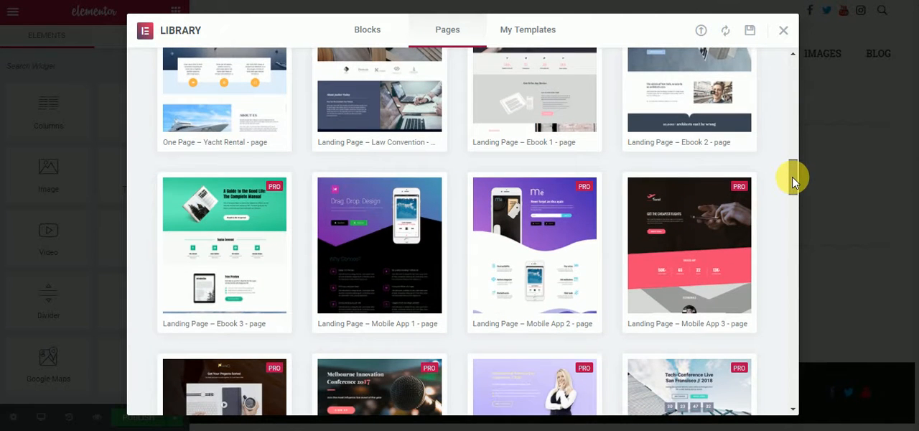
{"action": "left_click_drag", "start_coordinate": [792, 175], "coordinate": [792, 144]}
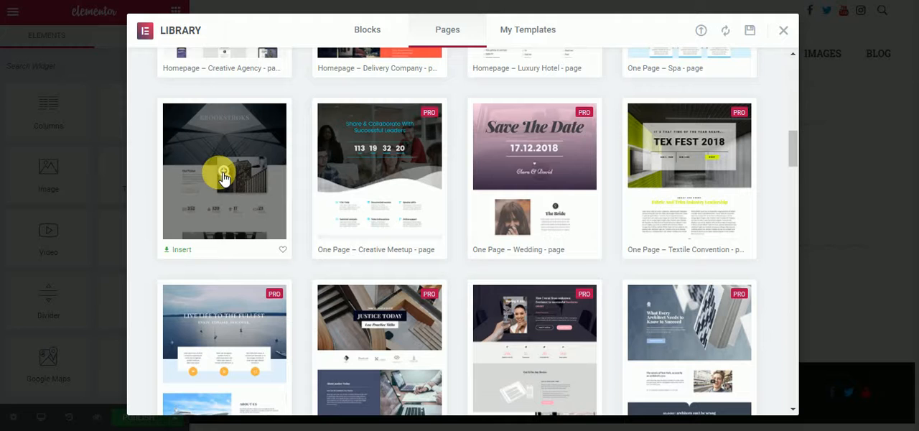
- Preview the "One Page – Architect Office" template and examine its sections from the header down to the contact area
{"action": "left_click", "coordinate": [223, 176]}
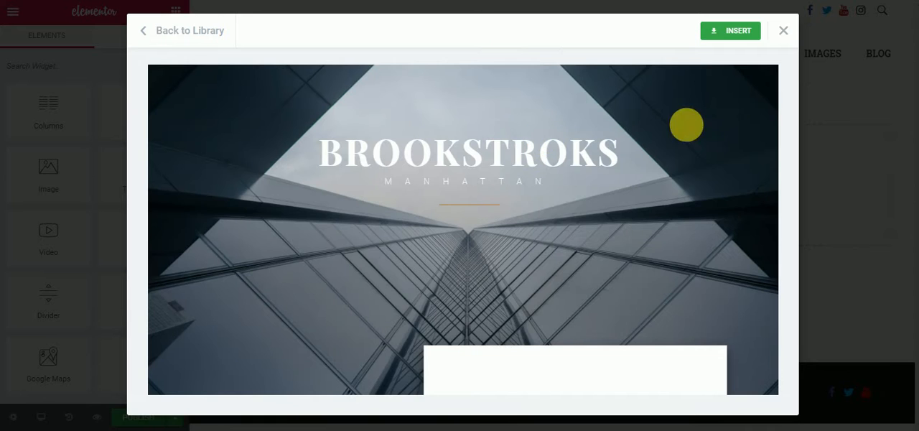
{"action": "scroll", "coordinate": [767, 102], "scroll_direction": "down", "scroll_amount": 3}
{"action": "scroll", "coordinate": [766, 100], "scroll_direction": "down", "scroll_amount": 2}
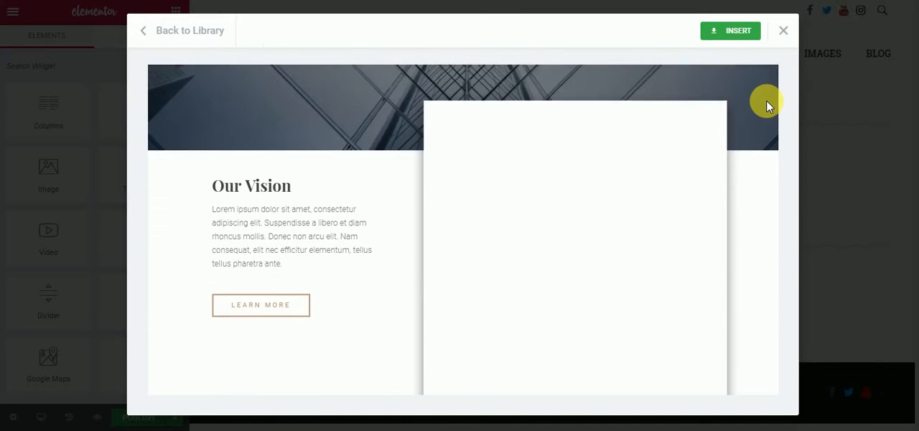
{"action": "scroll", "coordinate": [766, 104], "scroll_direction": "down", "scroll_amount": 2}
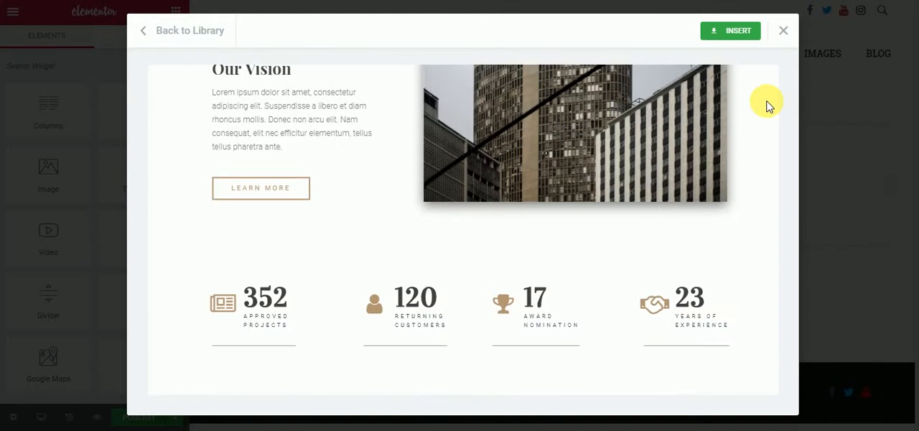
{"action": "scroll", "coordinate": [767, 105], "scroll_direction": "down", "scroll_amount": 3}
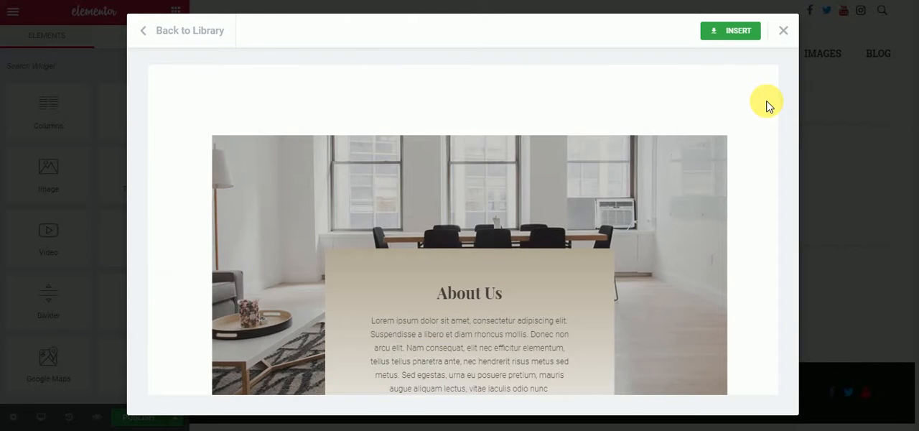
{"action": "scroll", "coordinate": [767, 106], "scroll_direction": "down", "scroll_amount": 4}
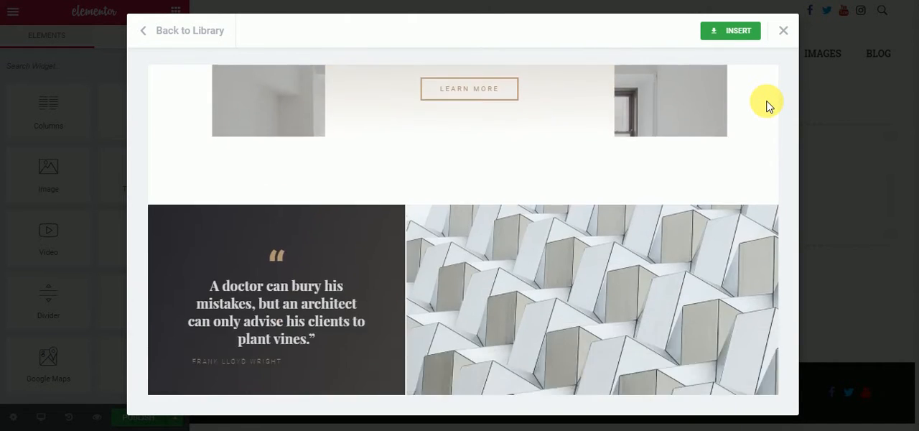
{"action": "scroll", "coordinate": [767, 105], "scroll_direction": "down", "scroll_amount": 3}
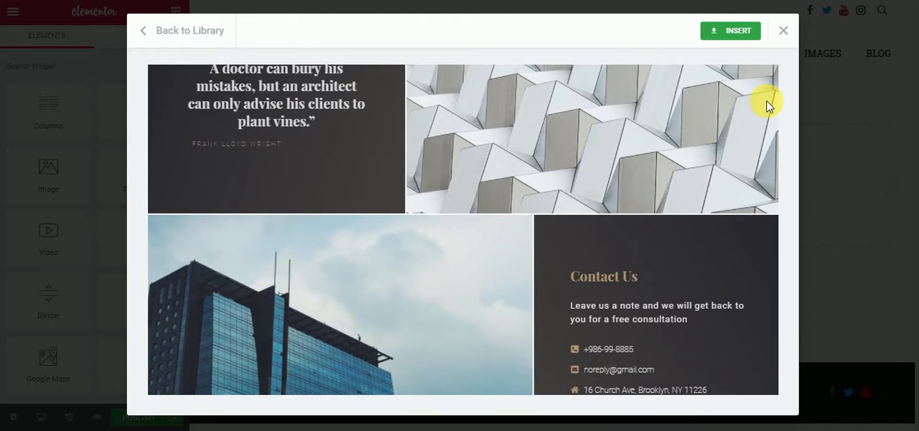
{"action": "scroll", "coordinate": [767, 106], "scroll_direction": "down", "scroll_amount": 2}
{"action": "scroll", "coordinate": [767, 106], "scroll_direction": "down", "scroll_amount": 1}
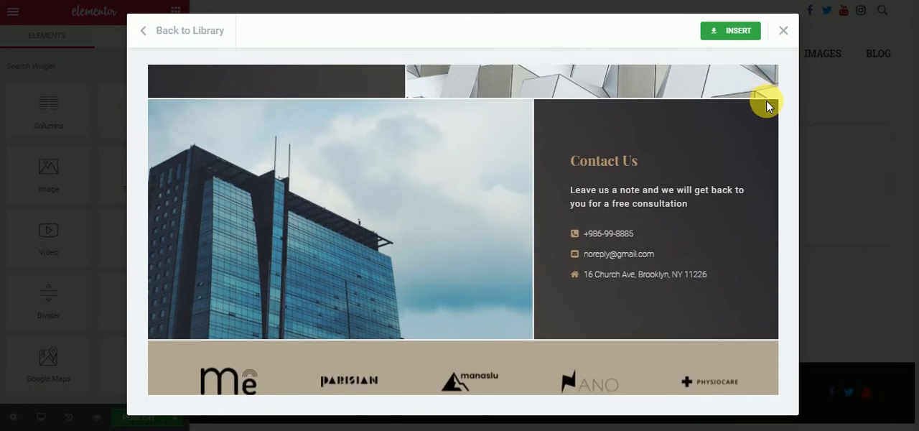
- Insert the "One Page – Architect Office" template into the page and look through its inserted sections
{"action": "scroll", "coordinate": [767, 105], "scroll_direction": "up", "scroll_amount": 2}
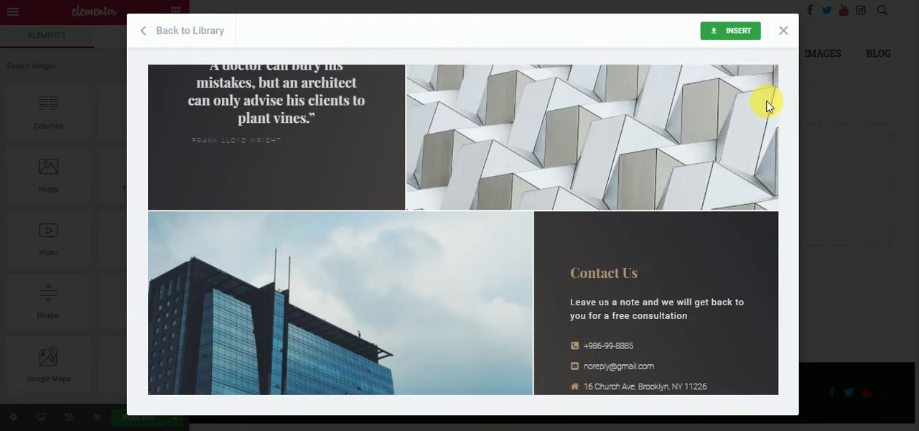
{"action": "scroll", "coordinate": [766, 106], "scroll_direction": "up", "scroll_amount": 10}
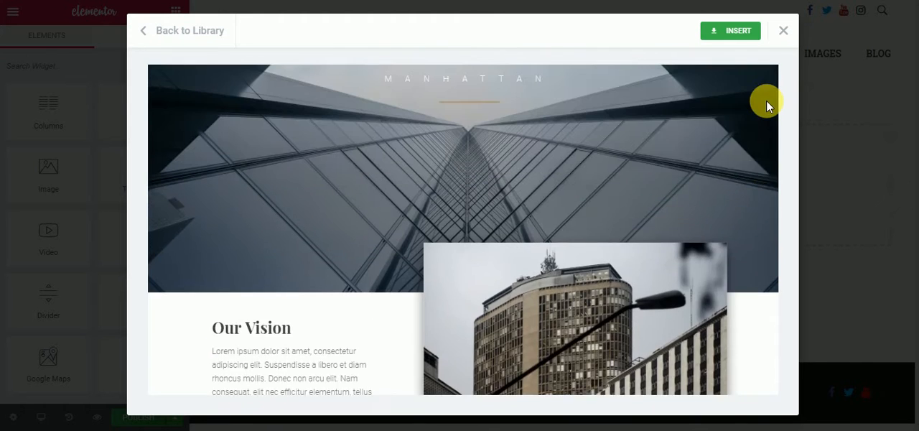
{"action": "scroll", "coordinate": [766, 105], "scroll_direction": "up", "scroll_amount": 2}
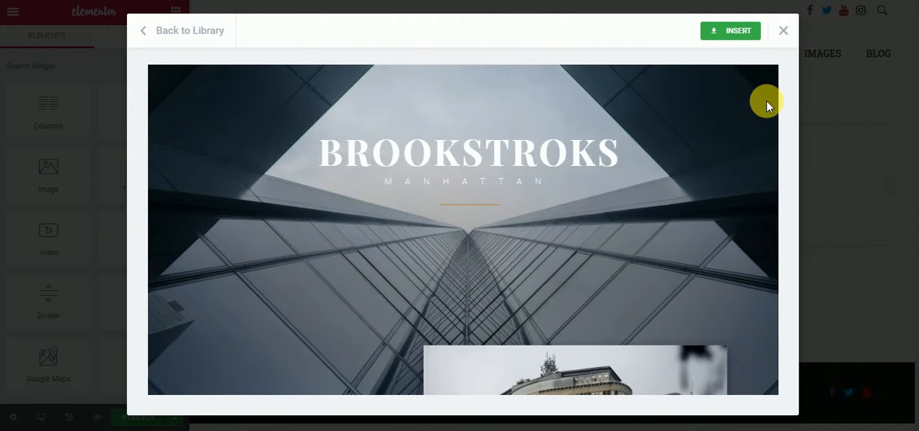
{"action": "left_click", "coordinate": [737, 34]}
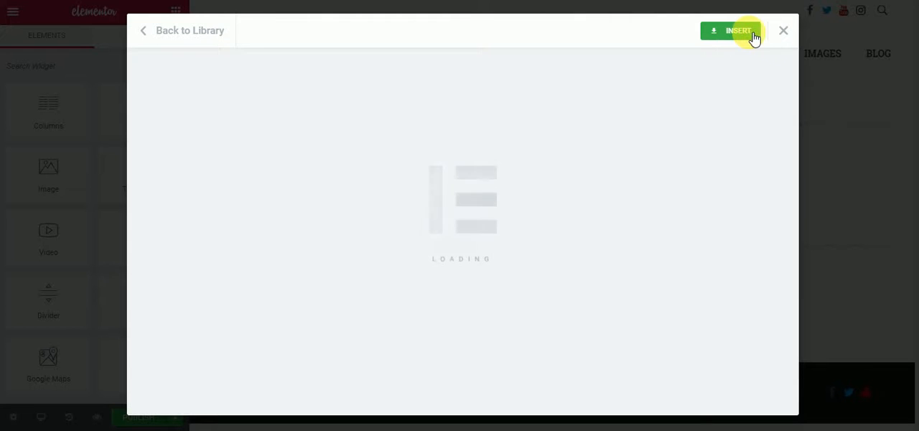
{"action": "left_click", "coordinate": [787, 34]}
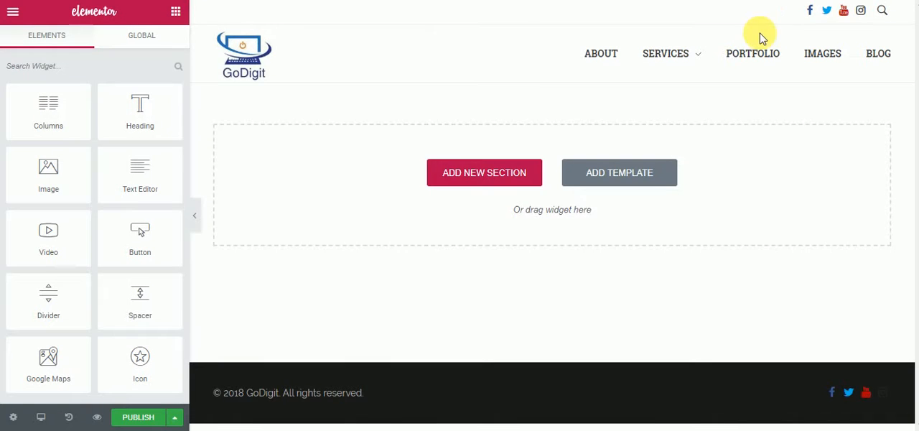
{"action": "left_click", "coordinate": [595, 179]}
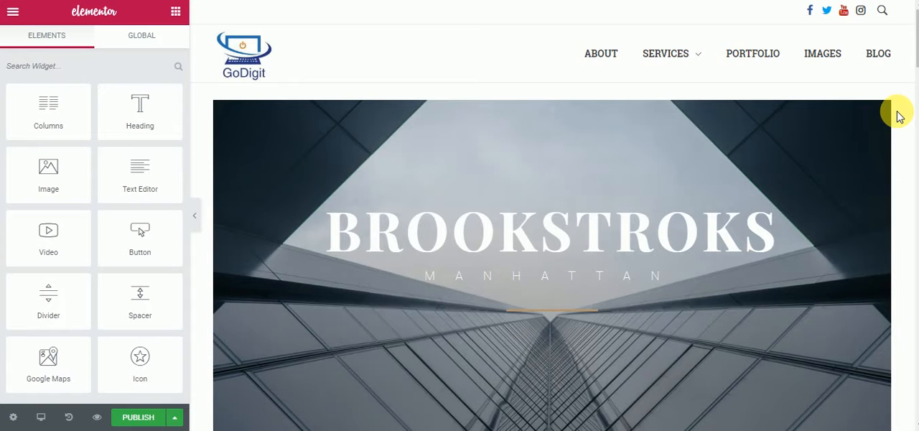
{"action": "left_click_drag", "start_coordinate": [916, 40], "coordinate": [913, 143]}
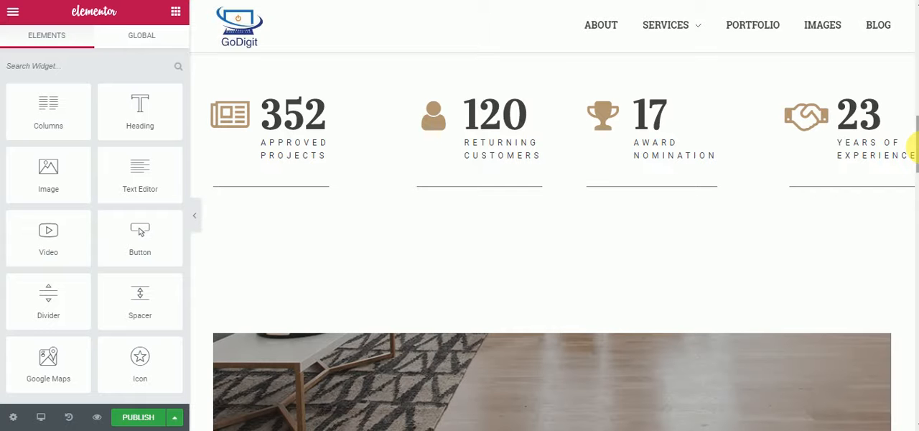
{"action": "left_click_drag", "start_coordinate": [914, 146], "coordinate": [917, 55]}
- Replace the text of the large "brookstroks" hero heading with "OVERVIEW"
{"action": "left_click", "coordinate": [767, 142]}
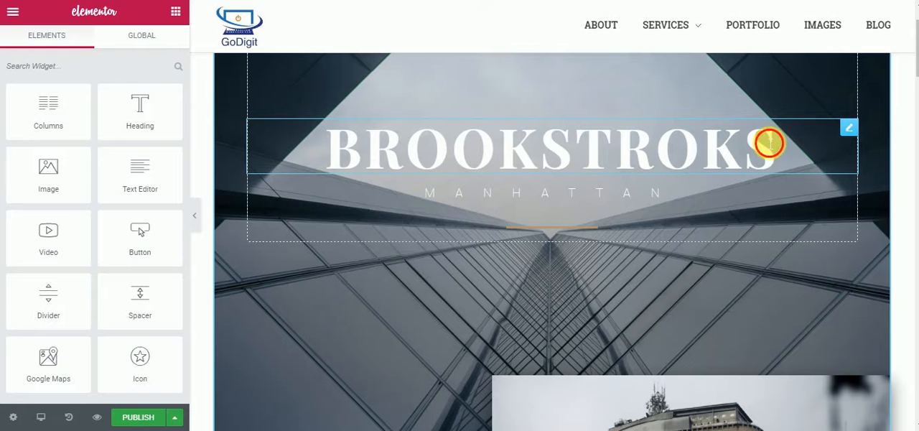
{"action": "left_click", "coordinate": [783, 151]}
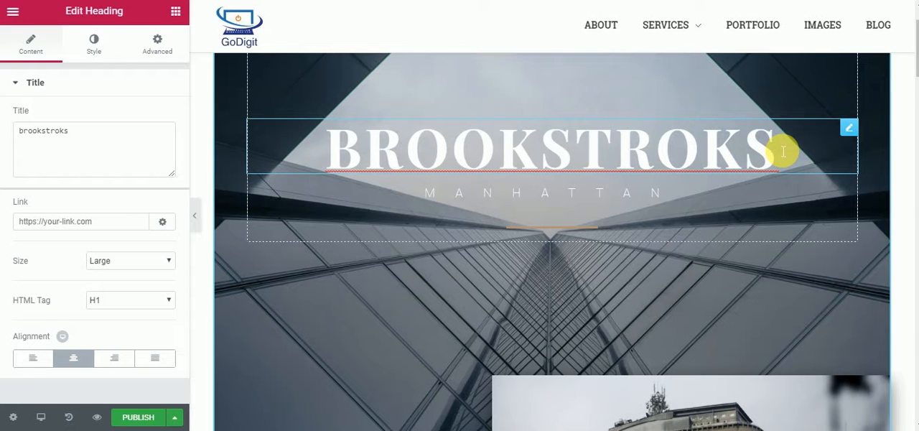
{"action": "key", "text": "BackSpace"}
{"action": "key", "text": "BackSpace"}
{"action": "key", "text": "BackSpace"}
{"action": "key", "text": "BackSpace"}
{"action": "key", "text": "BackSpace"}
{"action": "key", "text": "BackSpace"}
{"action": "key", "text": "BackSpace"}
{"action": "key", "text": "BackSpace"}
{"action": "key", "text": "BackSpace"}
{"action": "key", "text": "BackSpace"}
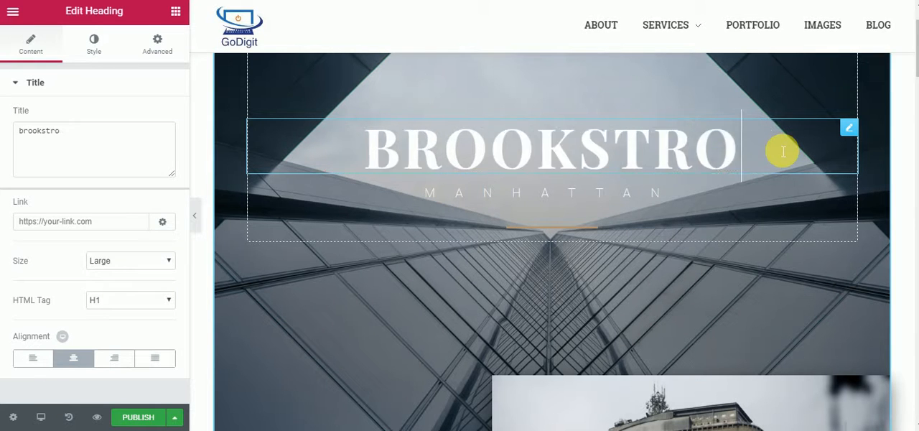
{"action": "key", "text": "BackSpace"}
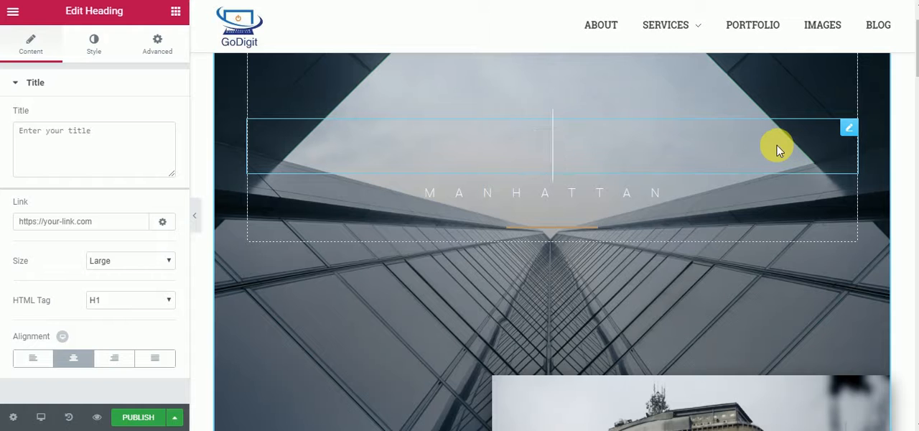
{"action": "type", "text": "O"}
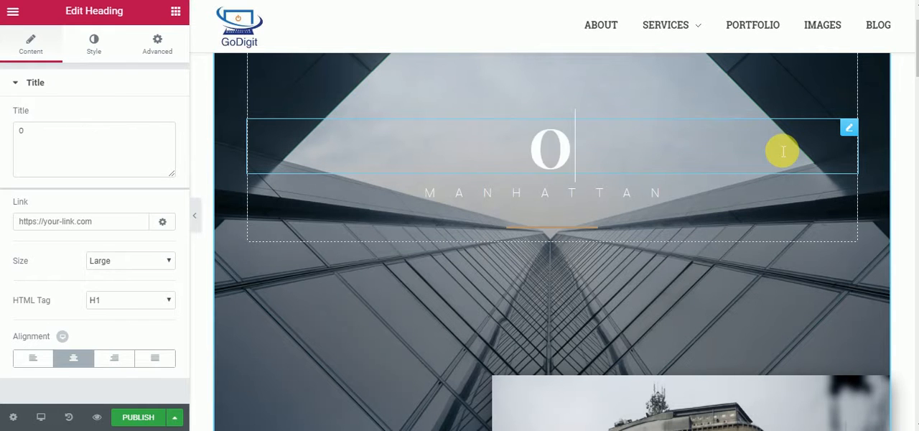
{"action": "type", "text": "VERVO"}
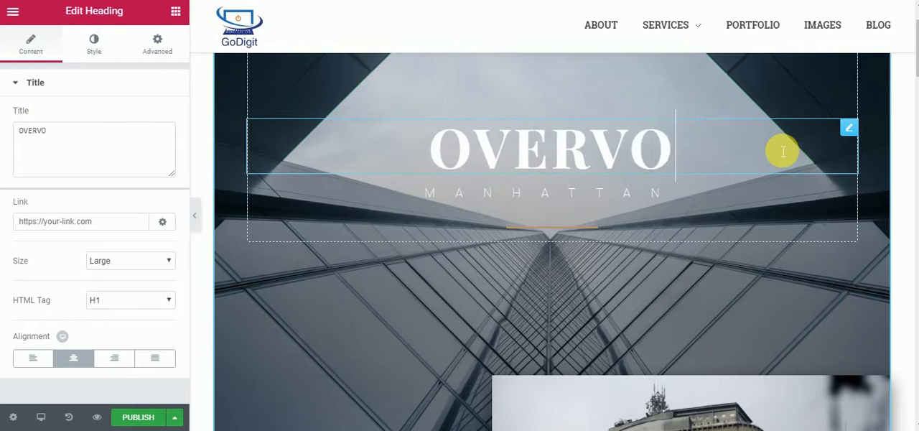
{"action": "key", "text": "BackSpace"}
{"action": "type", "text": "IEW"}
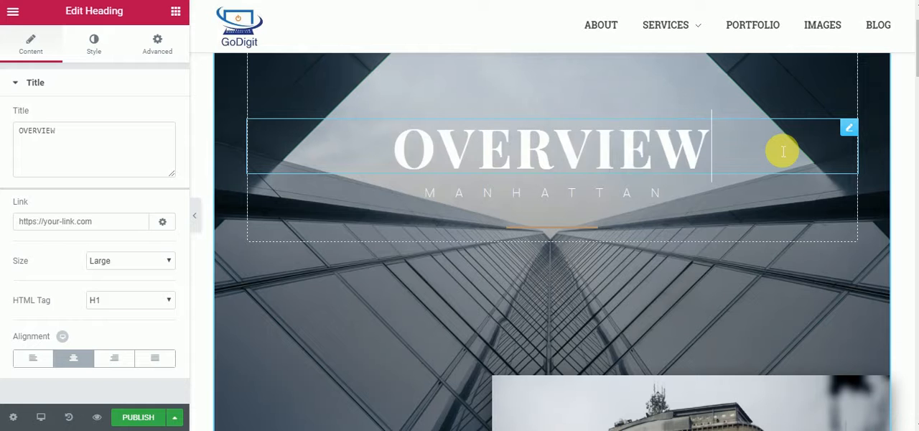
- Change the large hero heading's text to "ELEMENTOR"
{"action": "key", "text": "BackSpace"}
{"action": "key", "text": "BackSpace"}
{"action": "key", "text": "BackSpace"}
{"action": "key", "text": "BackSpace"}
{"action": "key", "text": "BackSpace"}
{"action": "key", "text": "BackSpace"}
{"action": "key", "text": "BackSpace"}
{"action": "key", "text": "BackSpace"}
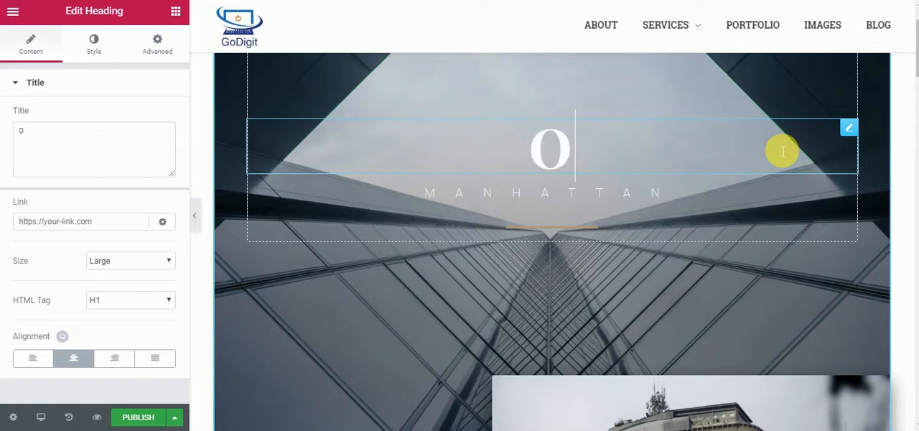
{"action": "type", "text": "ELEMENTOR"}
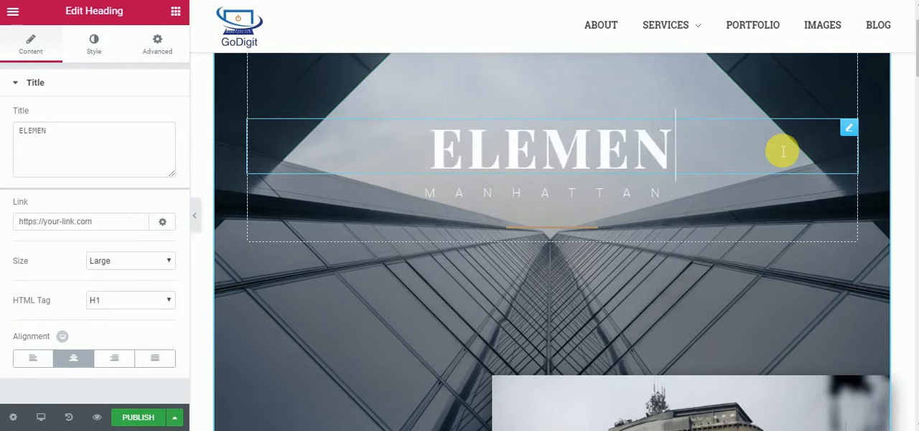
- Replace the "manhattan" subheading below the hero heading with "GODIGIT"
{"action": "left_click", "coordinate": [665, 196]}
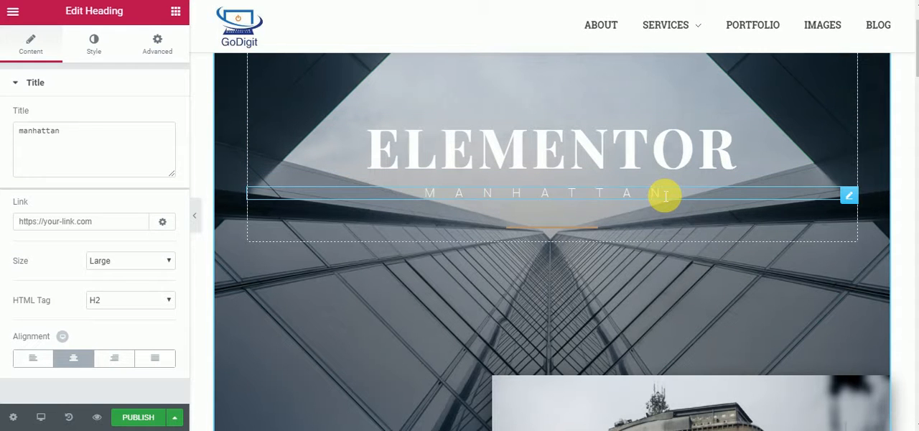
{"action": "key", "text": "BackSpace"}
{"action": "key", "text": "BackSpace"}
{"action": "key", "text": "BackSpace"}
{"action": "key", "text": "BackSpace"}
{"action": "key", "text": "BackSpace"}
{"action": "key", "text": "BackSpace"}
{"action": "key", "text": "BackSpace"}
{"action": "key", "text": "BackSpace"}
{"action": "key", "text": "BackSpace"}
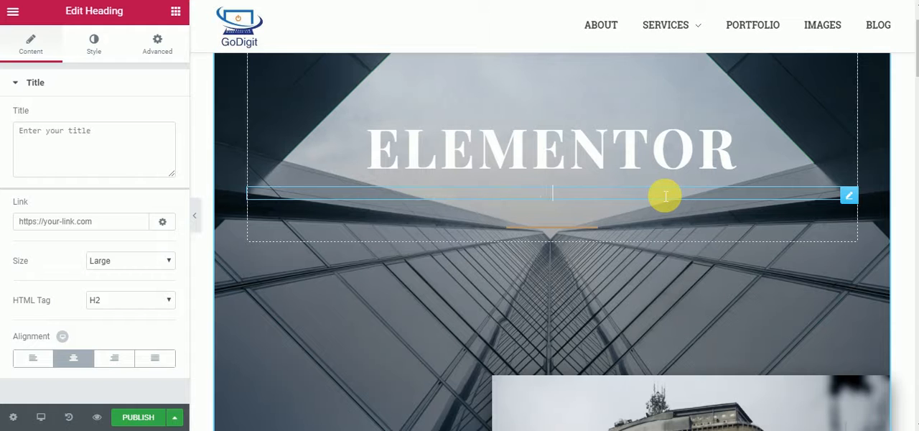
{"action": "type", "text": "GODIGIT"}
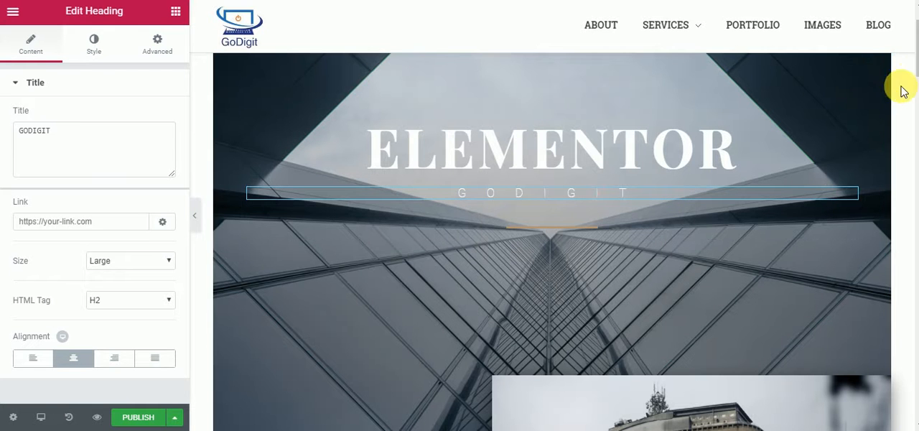
- Replace the building image beside "Our Vision" with the media library photo of a desk with a laptop and tablet
{"action": "scroll", "coordinate": [914, 79], "scroll_direction": "down", "scroll_amount": 1}
{"action": "scroll", "coordinate": [914, 82], "scroll_direction": "down", "scroll_amount": 5}
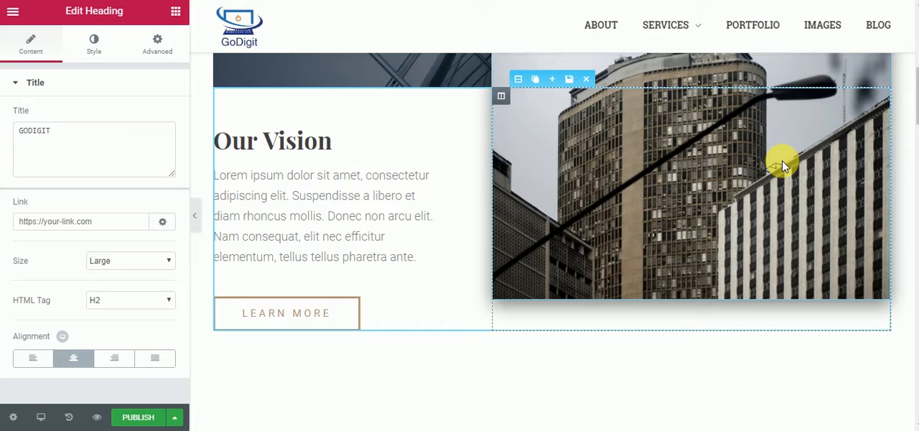
{"action": "scroll", "coordinate": [906, 90], "scroll_direction": "up", "scroll_amount": 2}
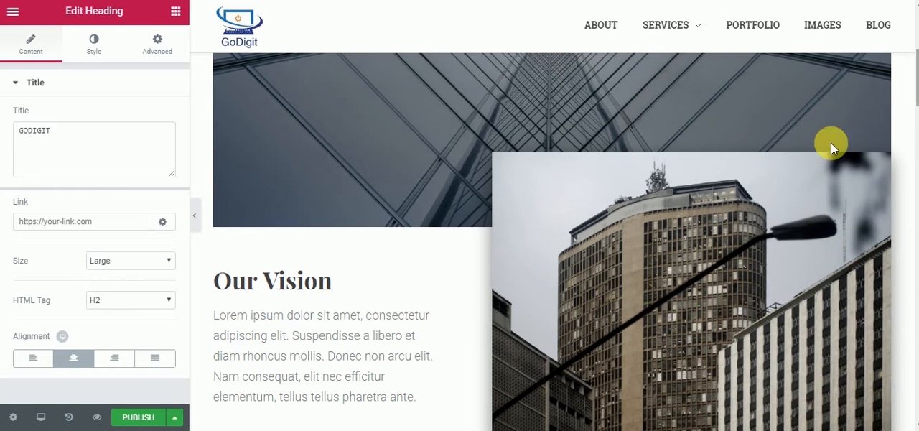
{"action": "left_click", "coordinate": [680, 273]}
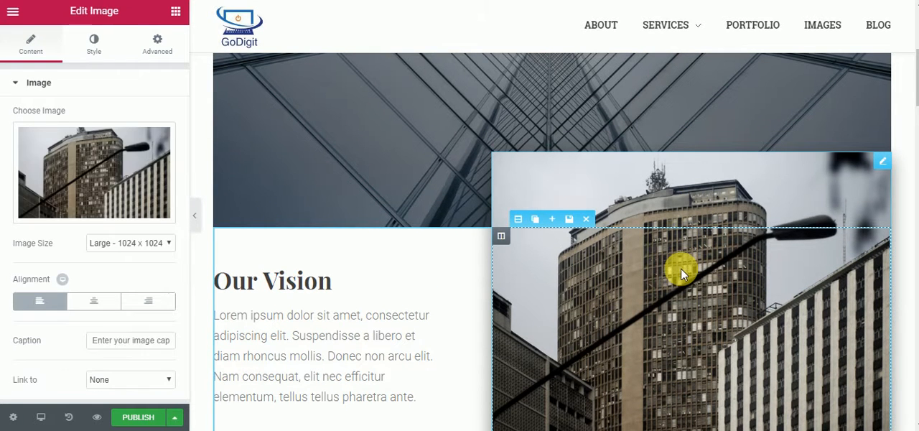
{"action": "left_click", "coordinate": [90, 167]}
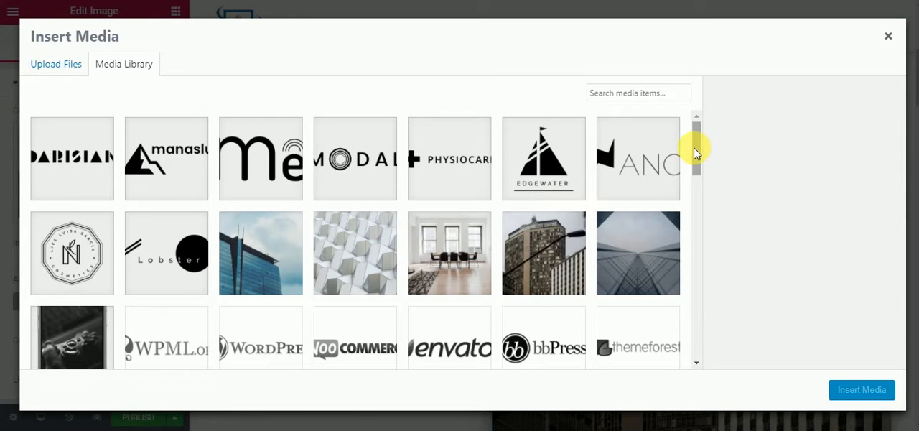
{"action": "scroll", "coordinate": [695, 152], "scroll_direction": "down", "scroll_amount": 5}
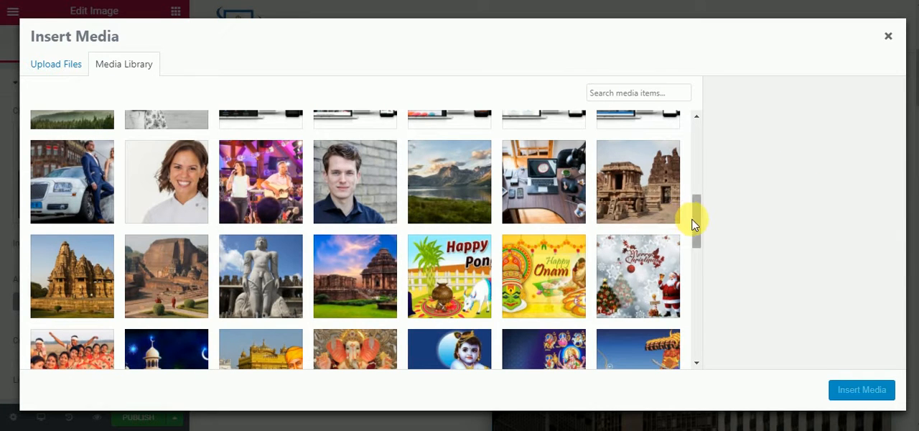
{"action": "scroll", "coordinate": [695, 208], "scroll_direction": "up", "scroll_amount": 1}
{"action": "left_click", "coordinate": [531, 231]}
{"action": "left_click", "coordinate": [862, 391]}
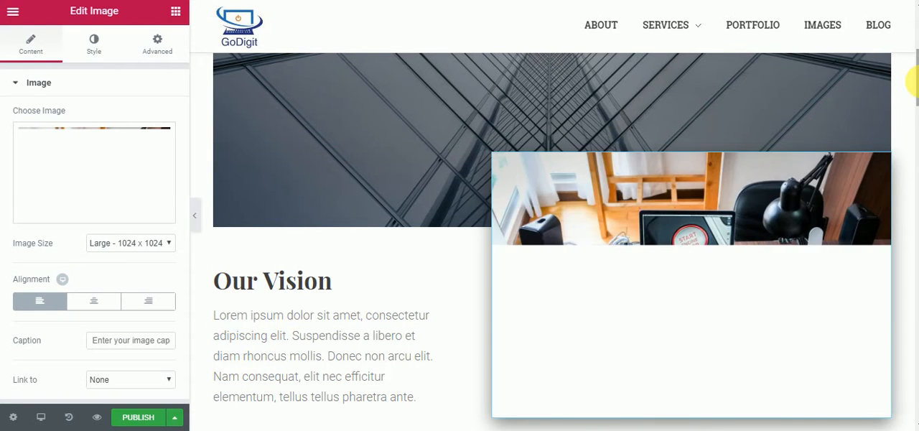
- Add a new section with two equal columns at the end of the page, below the client logo strip
{"action": "scroll", "coordinate": [912, 90], "scroll_direction": "down", "scroll_amount": 1}
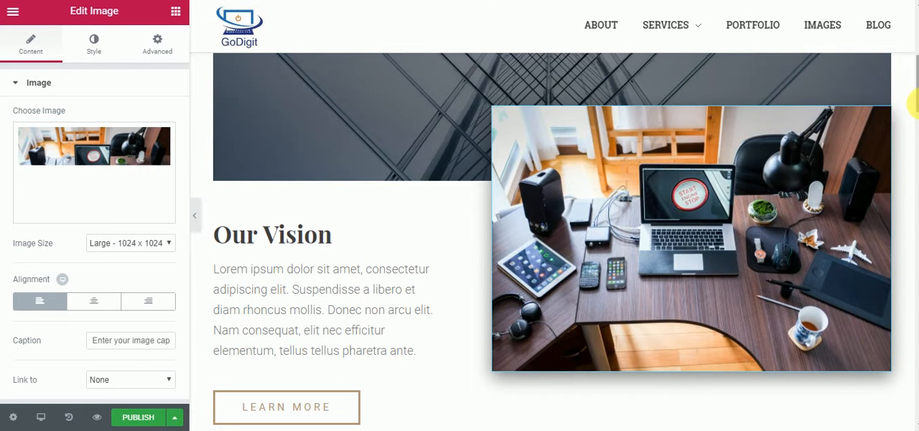
{"action": "scroll", "coordinate": [912, 102], "scroll_direction": "down", "scroll_amount": 2}
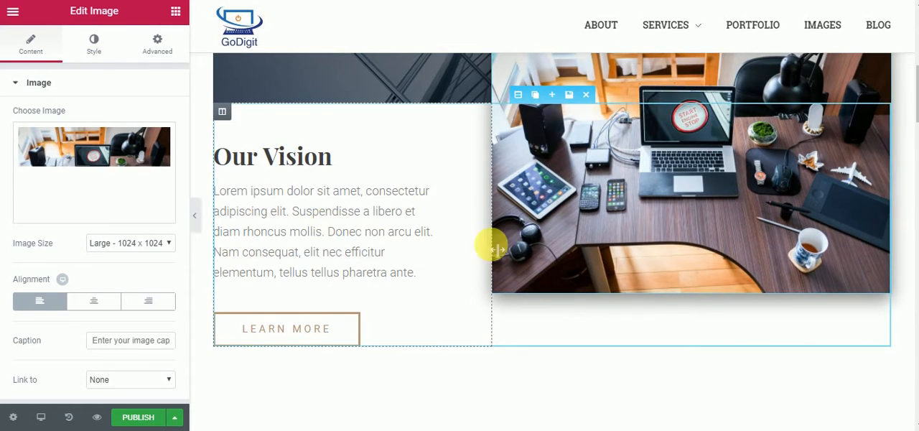
{"action": "left_click_drag", "start_coordinate": [913, 89], "coordinate": [914, 237]}
{"action": "left_click_drag", "start_coordinate": [912, 279], "coordinate": [912, 280]}
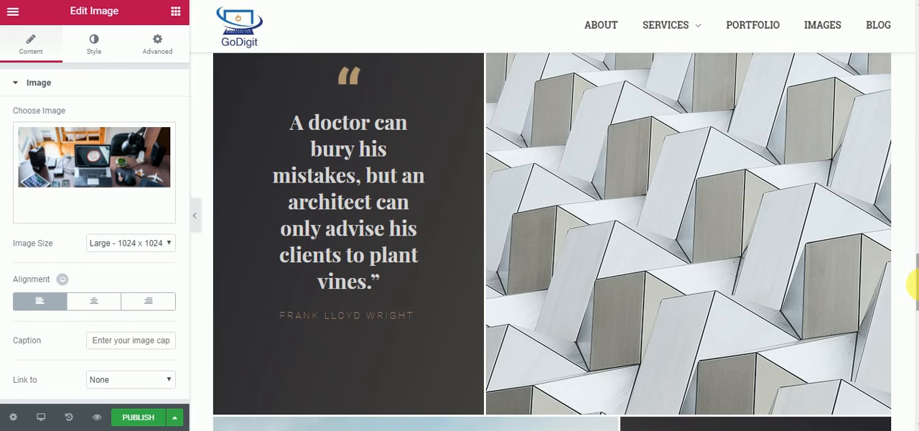
{"action": "mouse_move", "coordinate": [913, 310]}
{"action": "left_mouse_down"}
{"action": "mouse_move", "coordinate": [915, 344]}
{"action": "mouse_move", "coordinate": [913, 309]}
{"action": "left_mouse_up"}
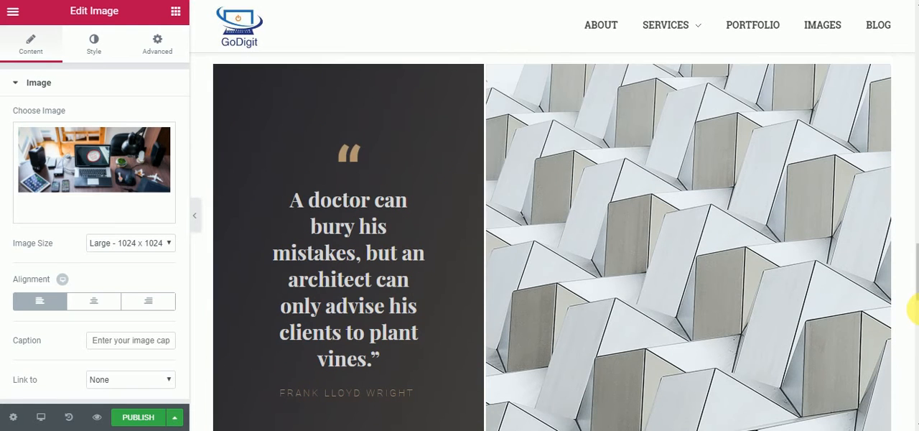
{"action": "left_click_drag", "start_coordinate": [916, 259], "coordinate": [915, 370]}
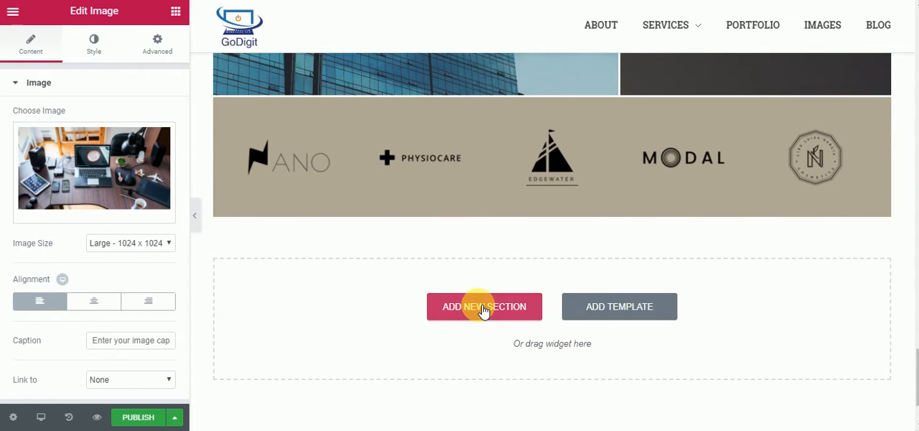
{"action": "left_click", "coordinate": [484, 308]}
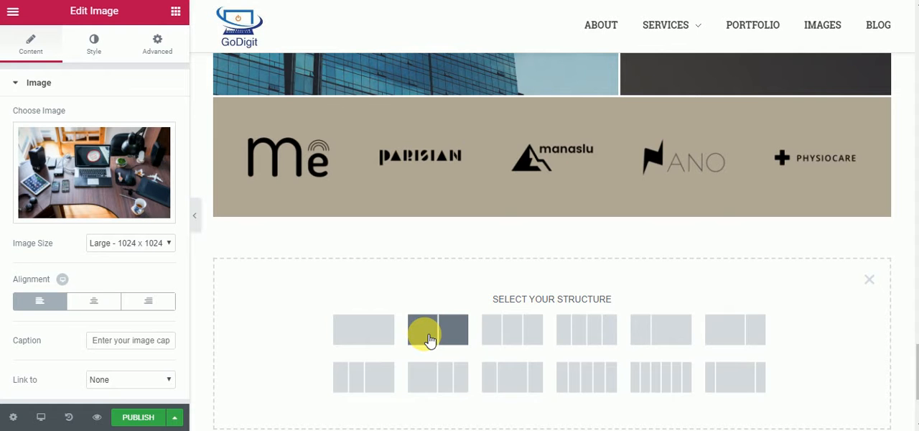
{"action": "left_click", "coordinate": [430, 339]}
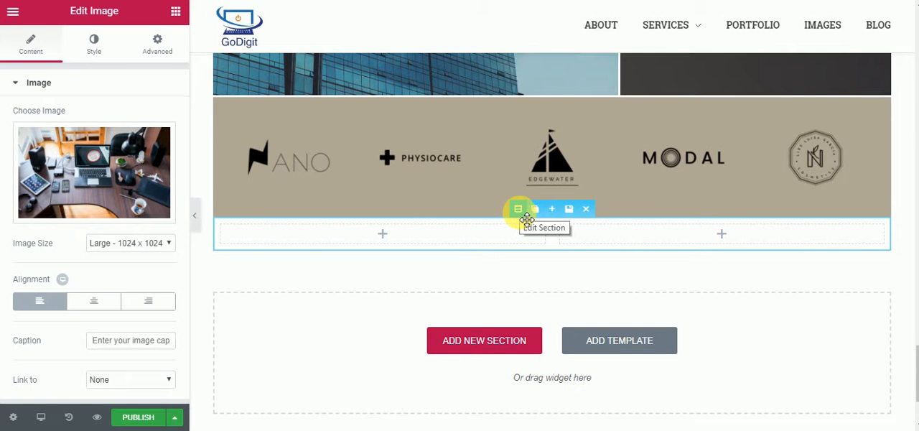
- Open the layout settings of the new two-column section and of each of its two columns
{"action": "left_click", "coordinate": [526, 217]}
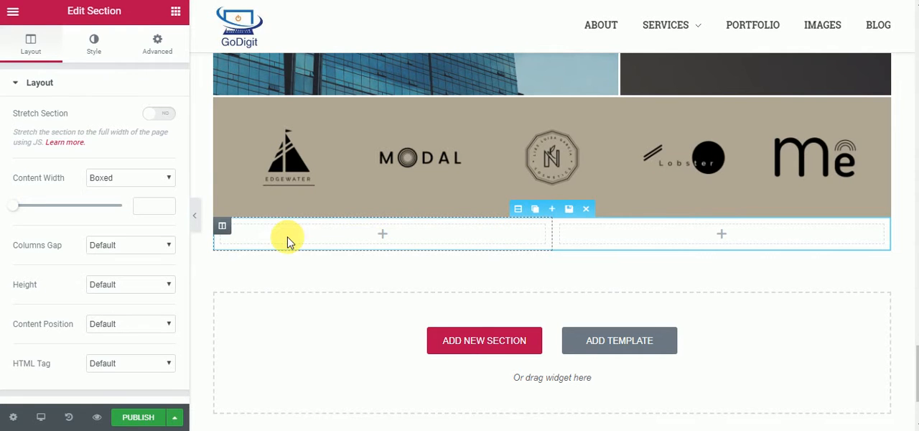
{"action": "left_click", "coordinate": [229, 231]}
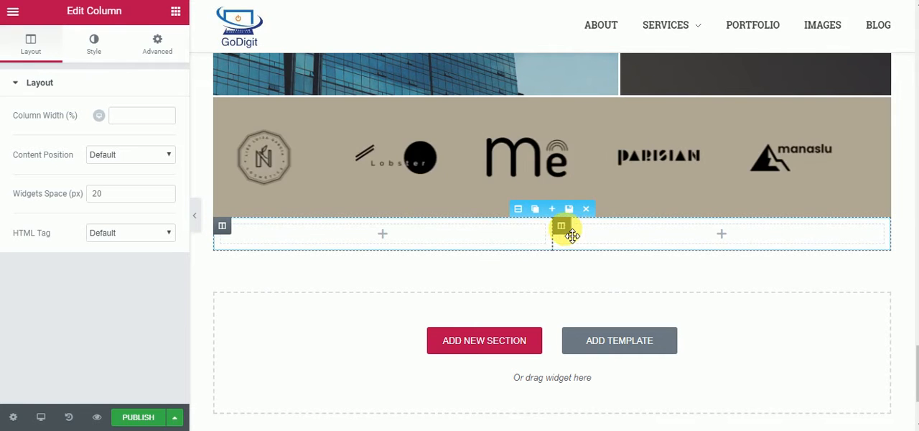
{"action": "left_click", "coordinate": [563, 226]}
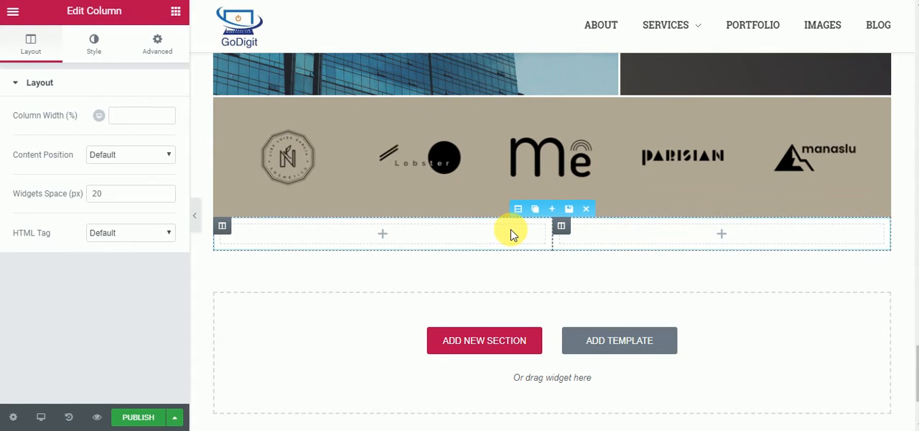
- Add a Heading widget to the left column of the new two-column section and set its text to "HEADING"
{"action": "left_click", "coordinate": [388, 238]}
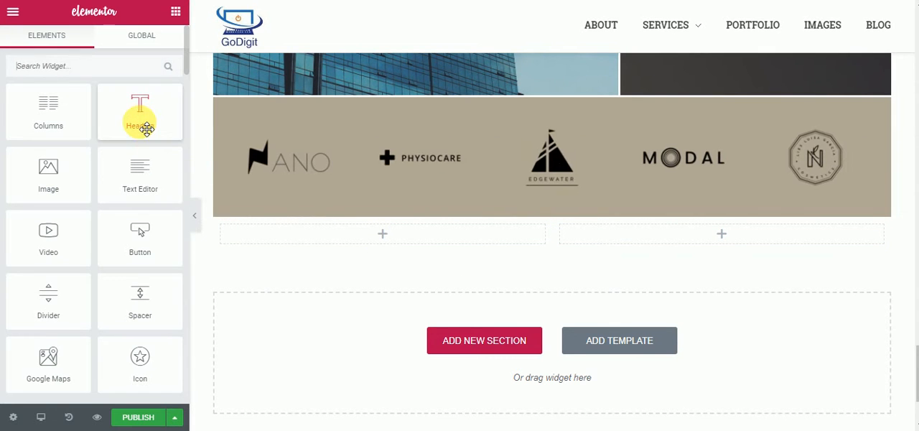
{"action": "left_click_drag", "start_coordinate": [144, 119], "coordinate": [322, 235]}
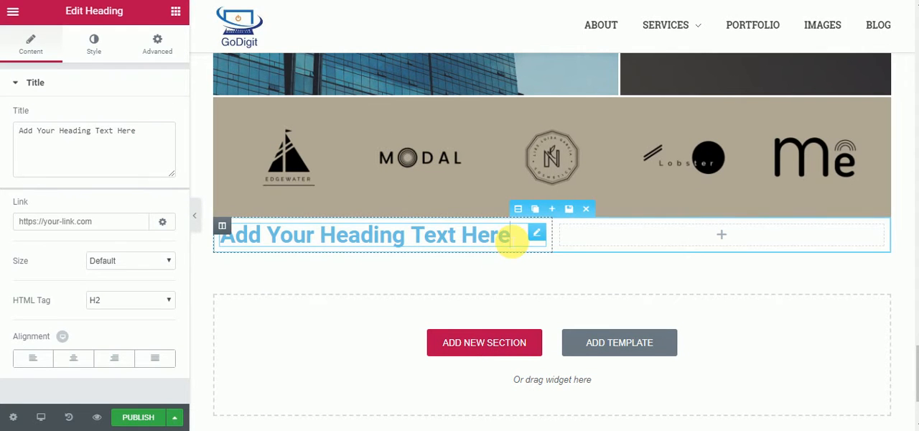
{"action": "key", "text": "BackSpace"}
{"action": "key", "text": "BackSpace"}
{"action": "key", "text": "BackSpace"}
{"action": "key", "text": "BackSpace"}
{"action": "key", "text": "BackSpace"}
{"action": "key", "text": "BackSpace"}
{"action": "key", "text": "BackSpace"}
{"action": "key", "text": "BackSpace"}
{"action": "key", "text": "BackSpace"}
{"action": "key", "text": "BackSpace"}
{"action": "key", "text": "BackSpace"}
{"action": "key", "text": "BackSpace"}
{"action": "key", "text": "BackSpace"}
{"action": "key", "text": "BackSpace"}
{"action": "key", "text": "BackSpace"}
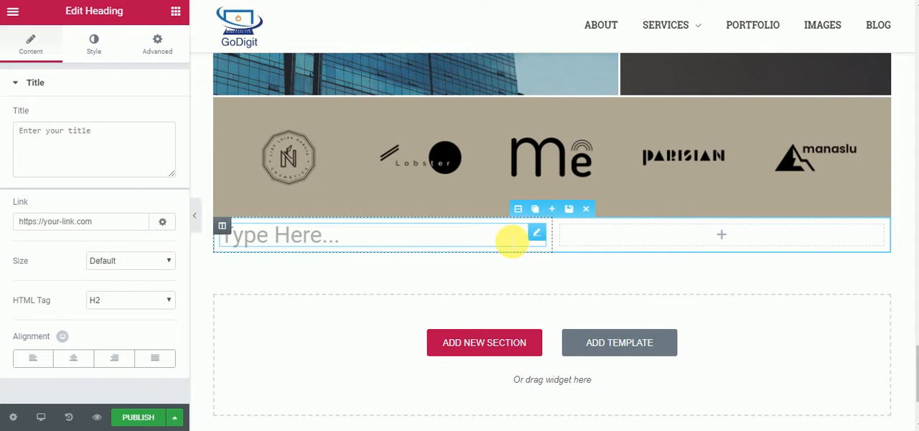
{"action": "type", "text": "HEADIN"}
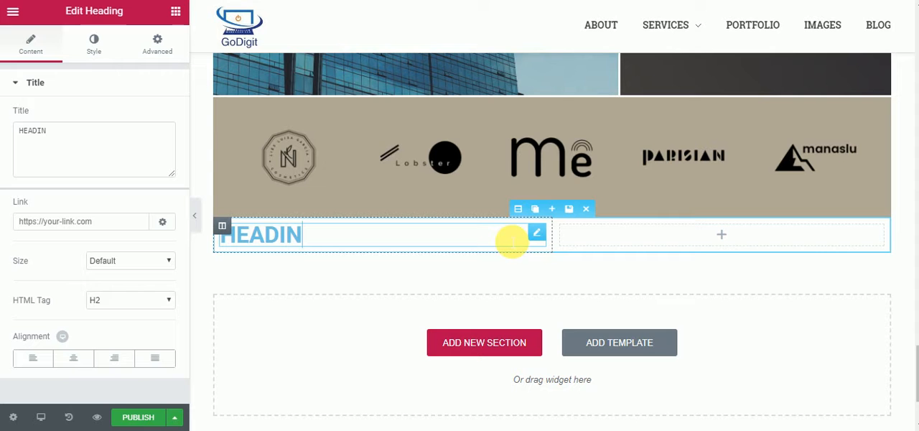
{"action": "type", "text": "G"}
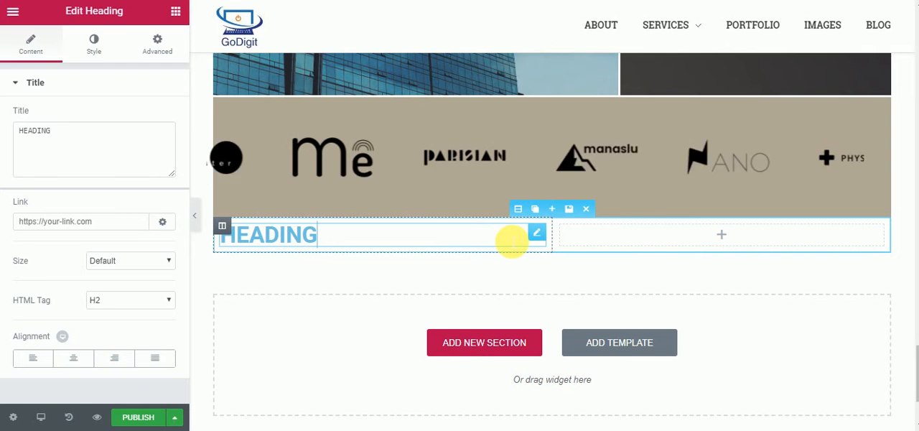
- Resize the two columns of the new section so the heading column is slightly narrower than the empty one
{"action": "left_click", "coordinate": [663, 245]}
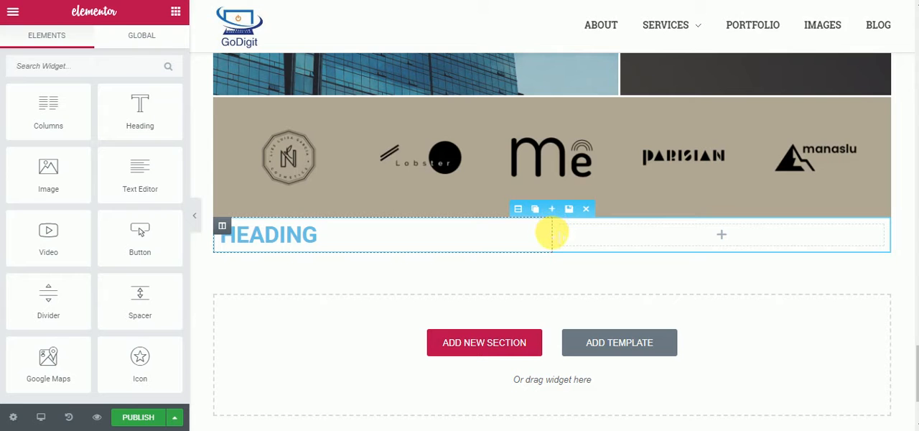
{"action": "left_click_drag", "start_coordinate": [550, 232], "coordinate": [379, 236]}
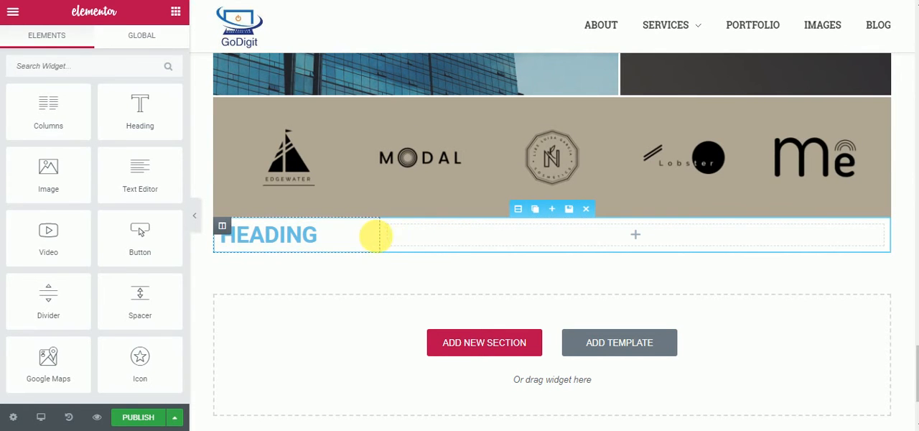
{"action": "left_click_drag", "start_coordinate": [380, 236], "coordinate": [524, 247]}
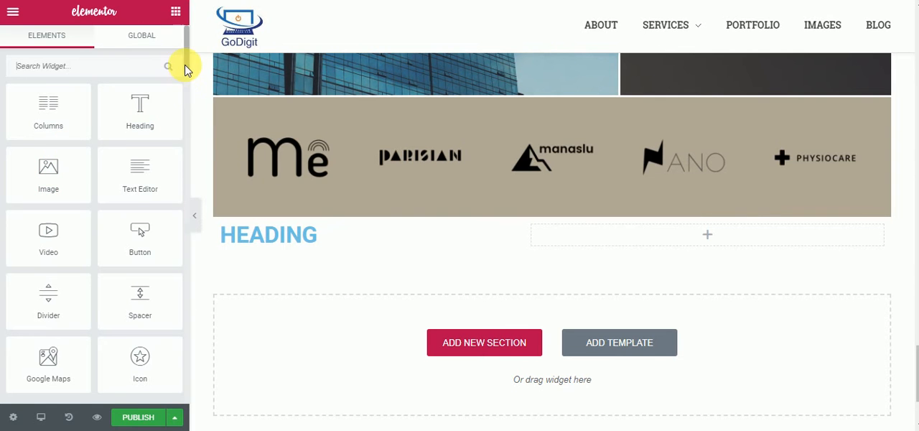
- Look through the available widgets and insert a nested Columns element into the empty column beside the heading
{"action": "left_click_drag", "start_coordinate": [186, 66], "coordinate": [185, 82]}
{"action": "scroll", "coordinate": [185, 87], "scroll_direction": "down", "scroll_amount": 3}
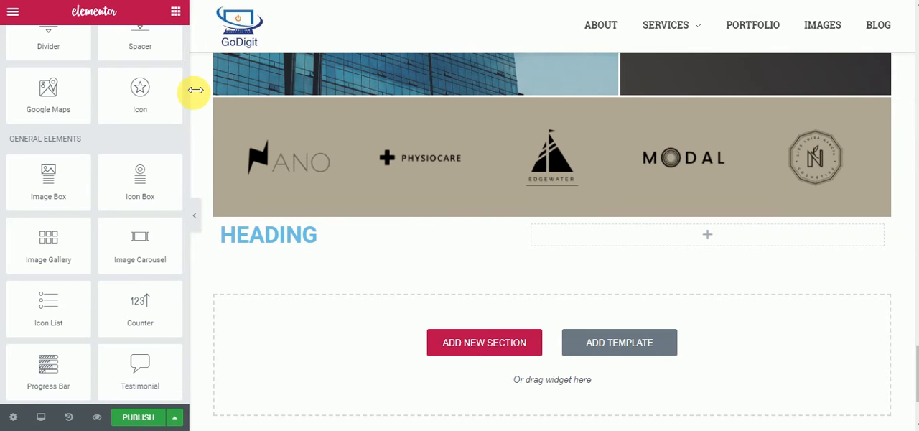
{"action": "left_click_drag", "start_coordinate": [185, 92], "coordinate": [185, 149]}
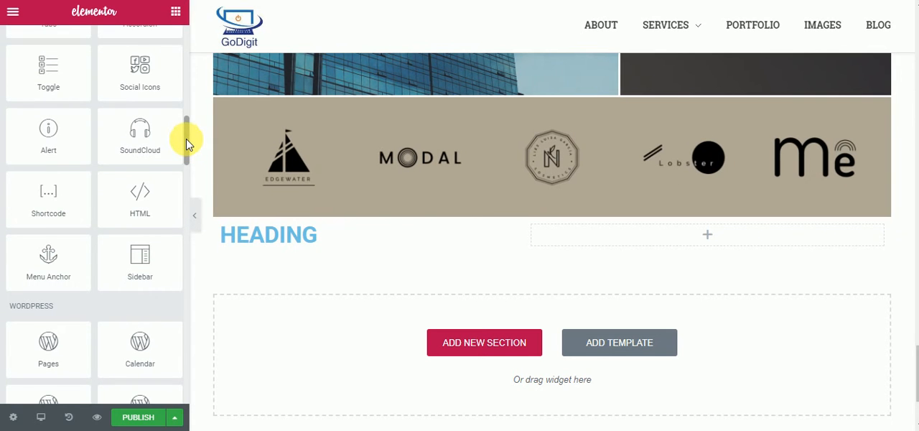
{"action": "left_click_drag", "start_coordinate": [186, 146], "coordinate": [191, 45]}
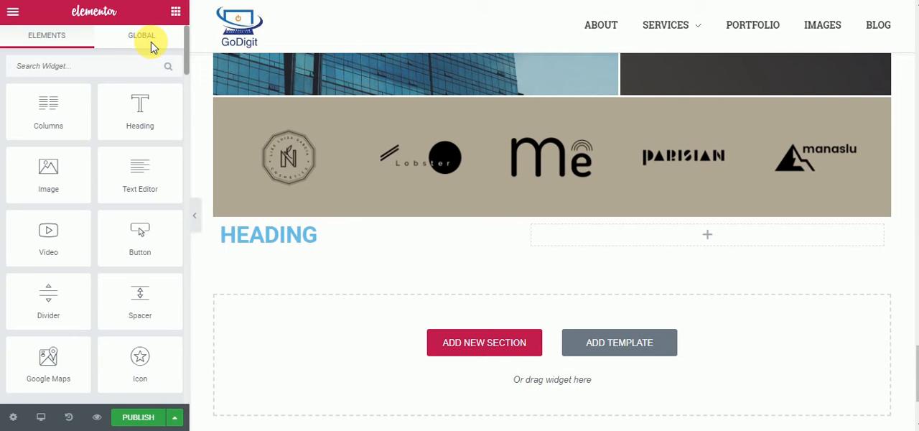
{"action": "scroll", "coordinate": [129, 96], "scroll_direction": "down", "scroll_amount": 7}
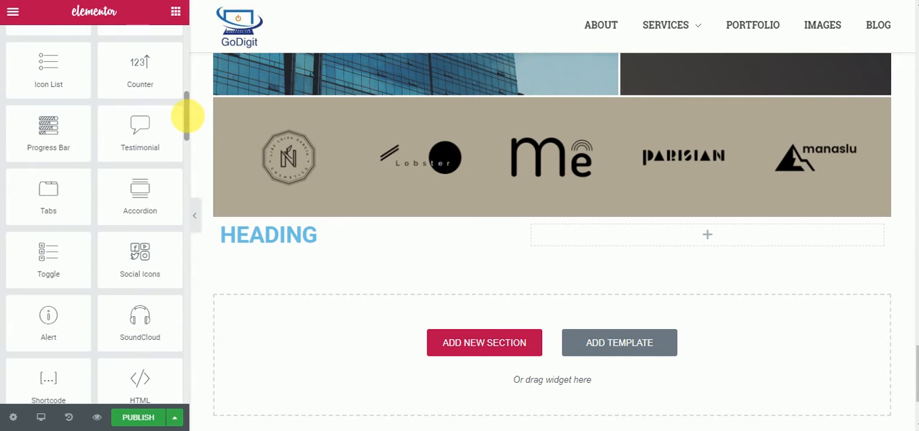
{"action": "left_click_drag", "start_coordinate": [184, 115], "coordinate": [183, 45]}
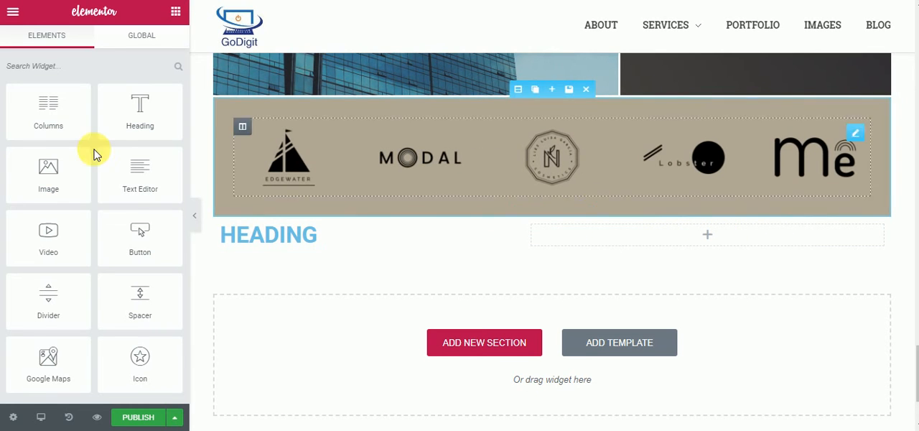
{"action": "left_click_drag", "start_coordinate": [52, 118], "coordinate": [627, 245]}
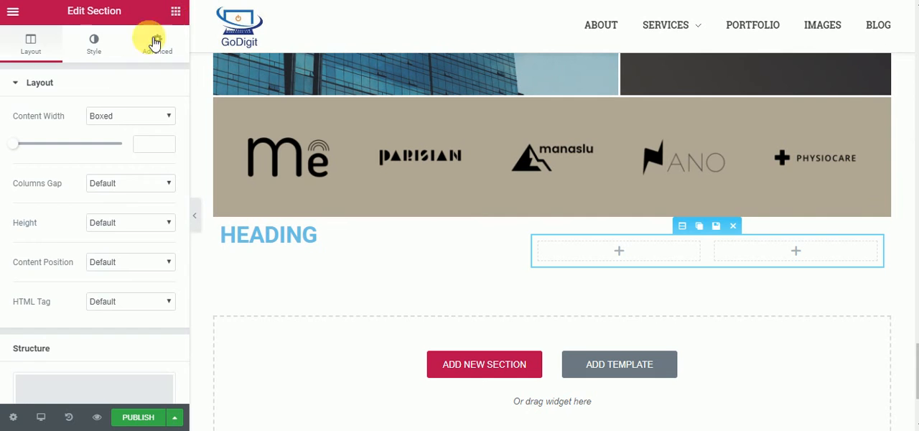
- Add an Image widget to the first nested column and fill it with the media library photo lhtqjazuprq-breather.jpg
{"action": "left_click", "coordinate": [176, 16]}
{"action": "left_click_drag", "start_coordinate": [56, 178], "coordinate": [616, 254]}
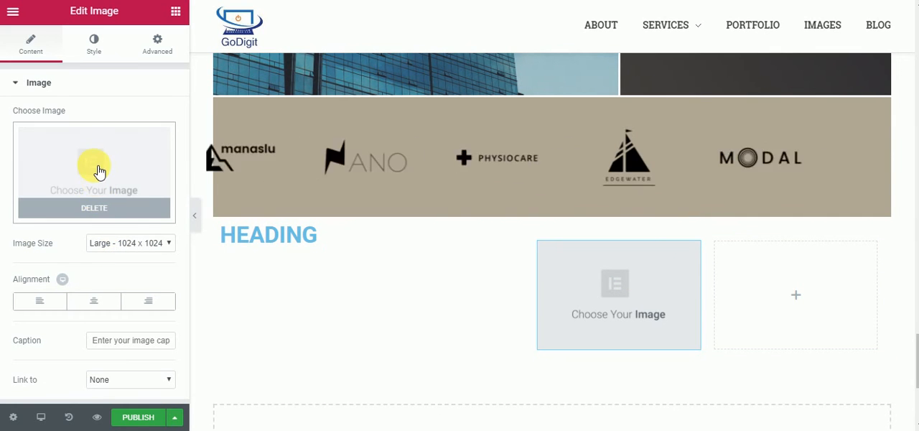
{"action": "left_click", "coordinate": [99, 171]}
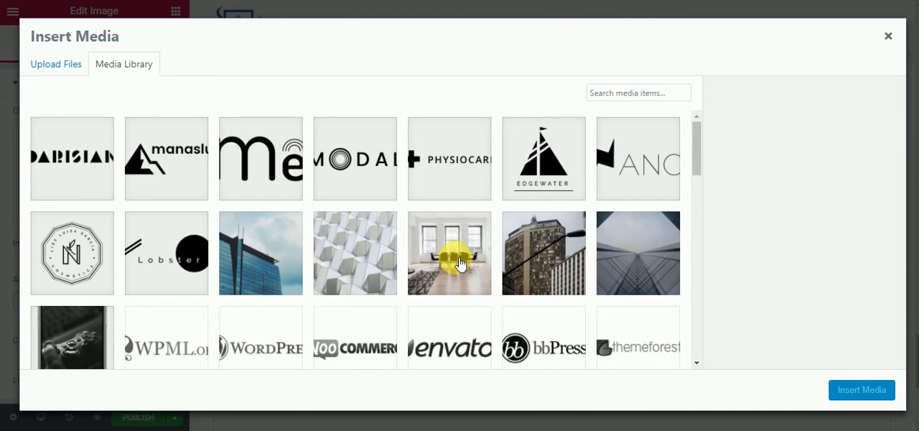
{"action": "left_click", "coordinate": [460, 264]}
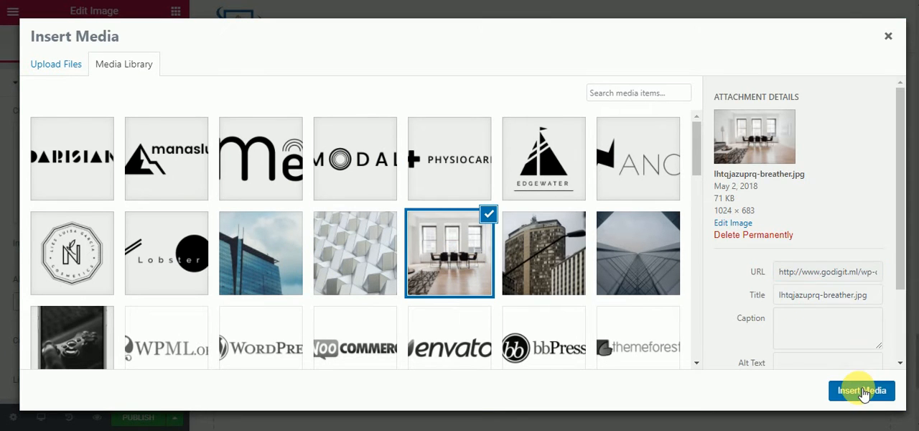
{"action": "left_click", "coordinate": [862, 390]}
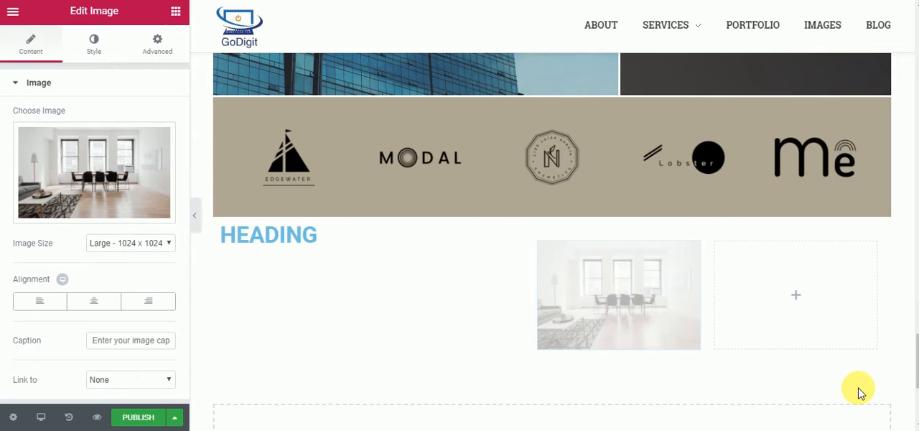
- Set the photo's size to Medium Large - 768 x 768, centre it, link it to its Media File and test the link
{"action": "left_click", "coordinate": [134, 248]}
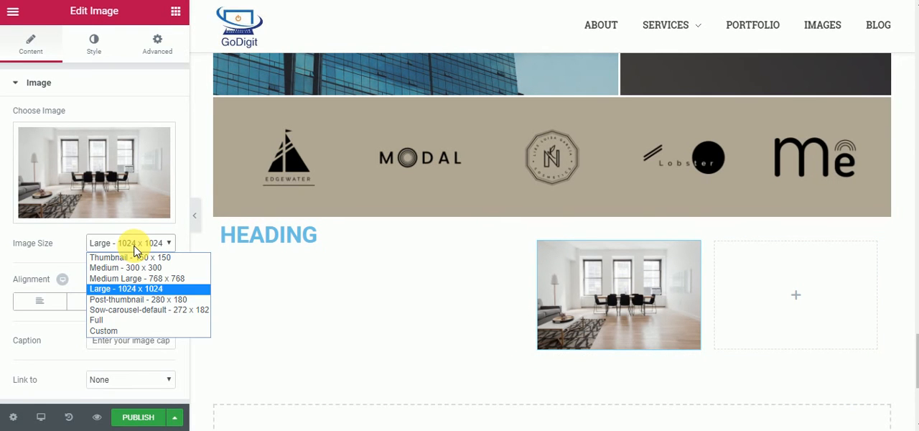
{"action": "left_click", "coordinate": [128, 278]}
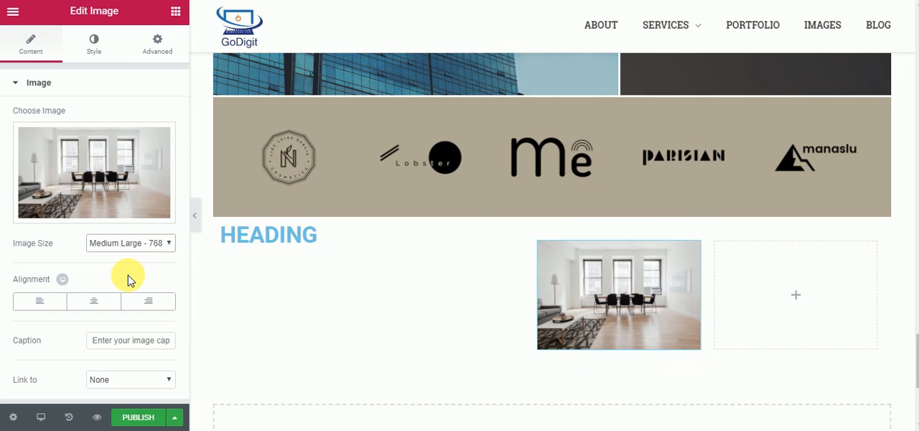
{"action": "left_click", "coordinate": [93, 304]}
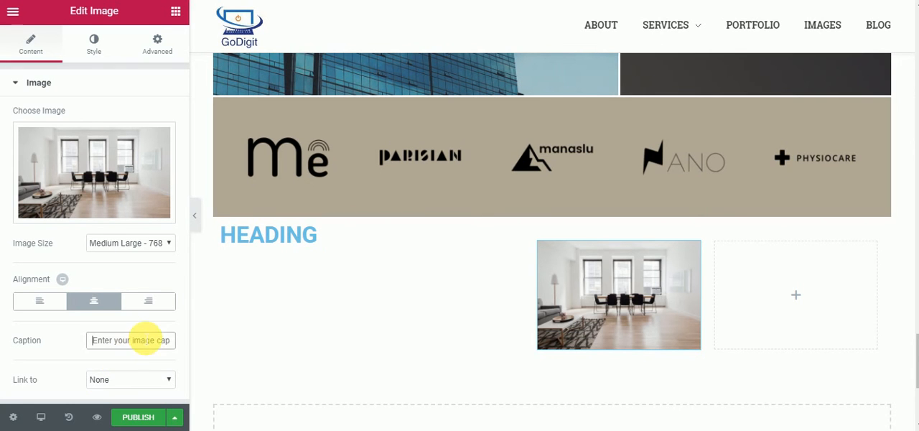
{"action": "left_click", "coordinate": [106, 377]}
{"action": "left_click", "coordinate": [101, 403]}
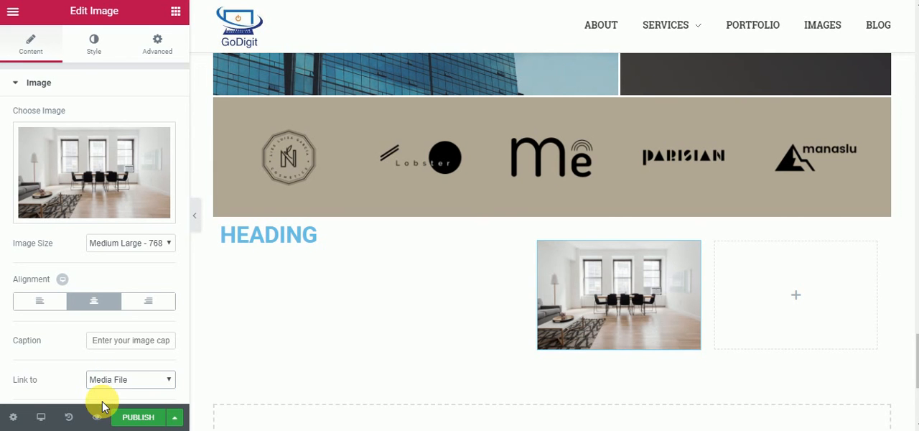
{"action": "left_click", "coordinate": [643, 310]}
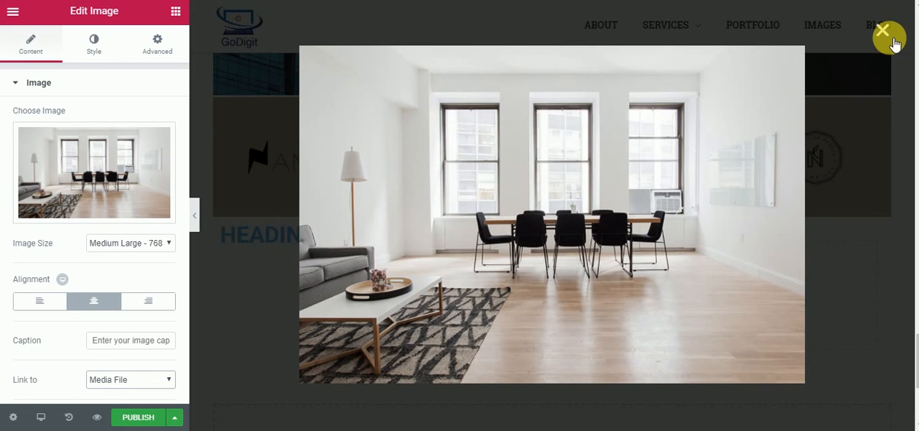
{"action": "left_click", "coordinate": [885, 33]}
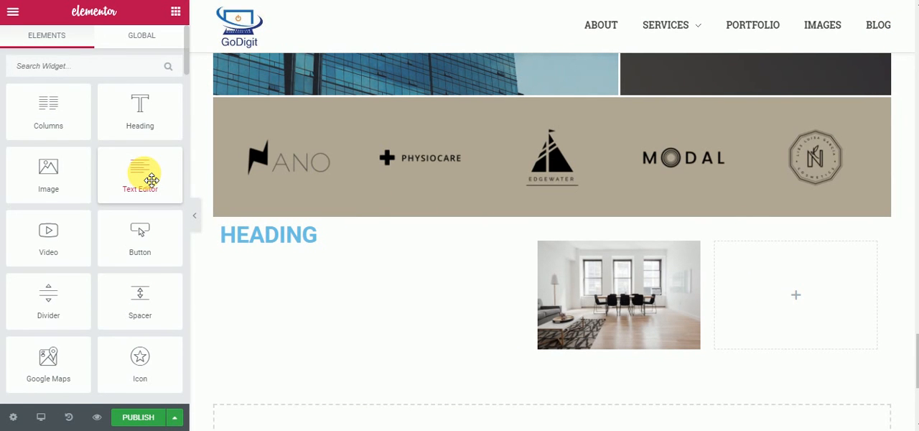
- Add a Text Editor widget with its placeholder text to the empty nested column beside the photo
{"action": "left_click_drag", "start_coordinate": [151, 180], "coordinate": [792, 295]}
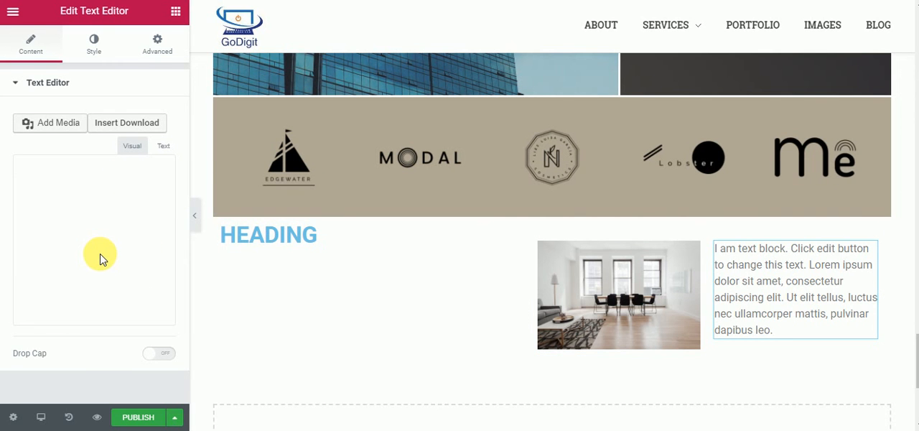
{"action": "triple_click", "coordinate": [104, 308]}
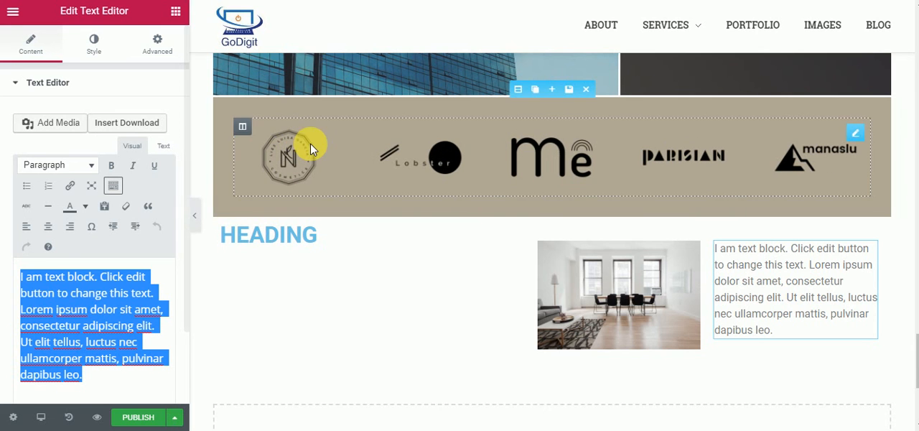
{"action": "left_click", "coordinate": [179, 16]}
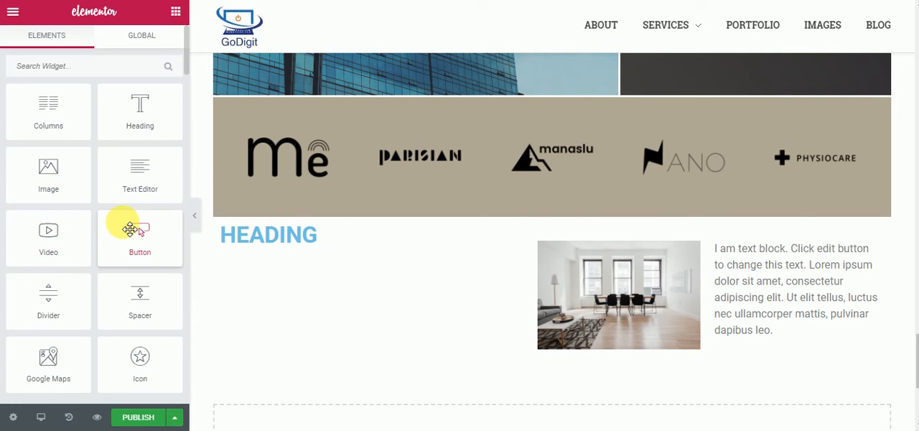
- Review the available widgets and the page from the new section up to the hero heading
{"action": "left_click_drag", "start_coordinate": [186, 66], "coordinate": [181, 82]}
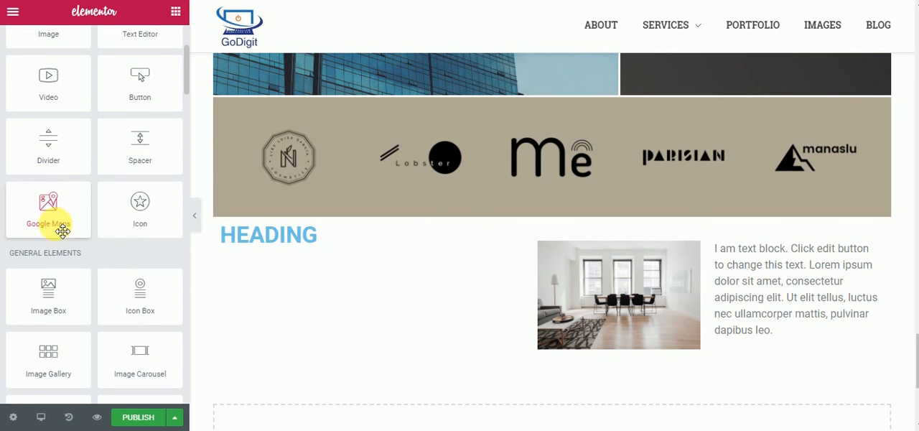
{"action": "left_click_drag", "start_coordinate": [136, 328], "coordinate": [915, 381]}
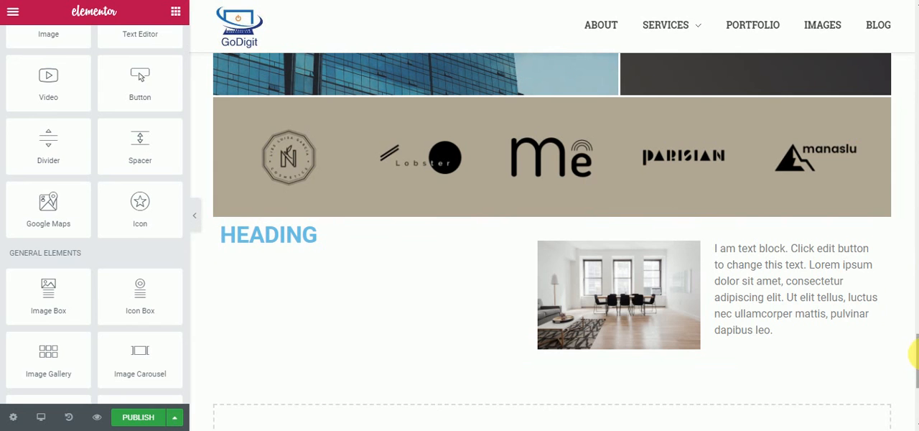
{"action": "left_click_drag", "start_coordinate": [915, 352], "coordinate": [914, 29]}
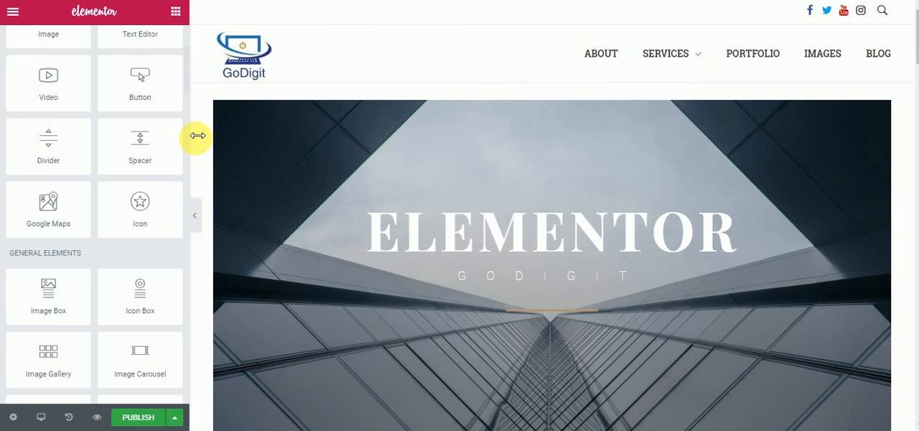
{"action": "left_click_drag", "start_coordinate": [185, 79], "coordinate": [185, 47]}
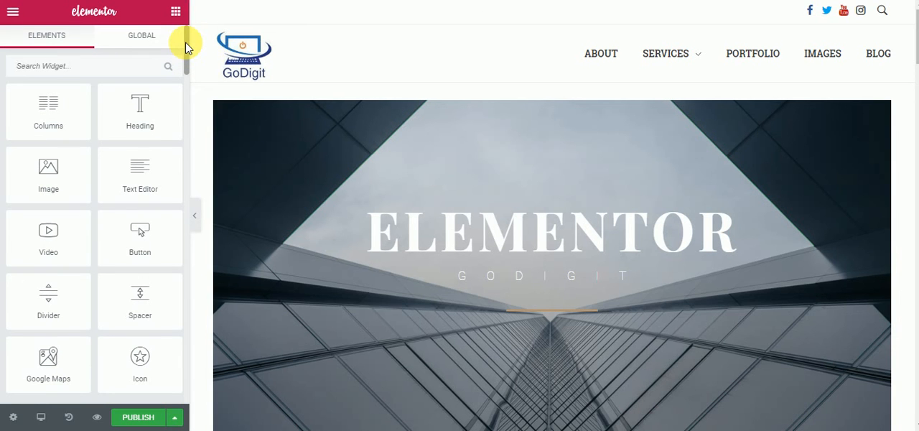